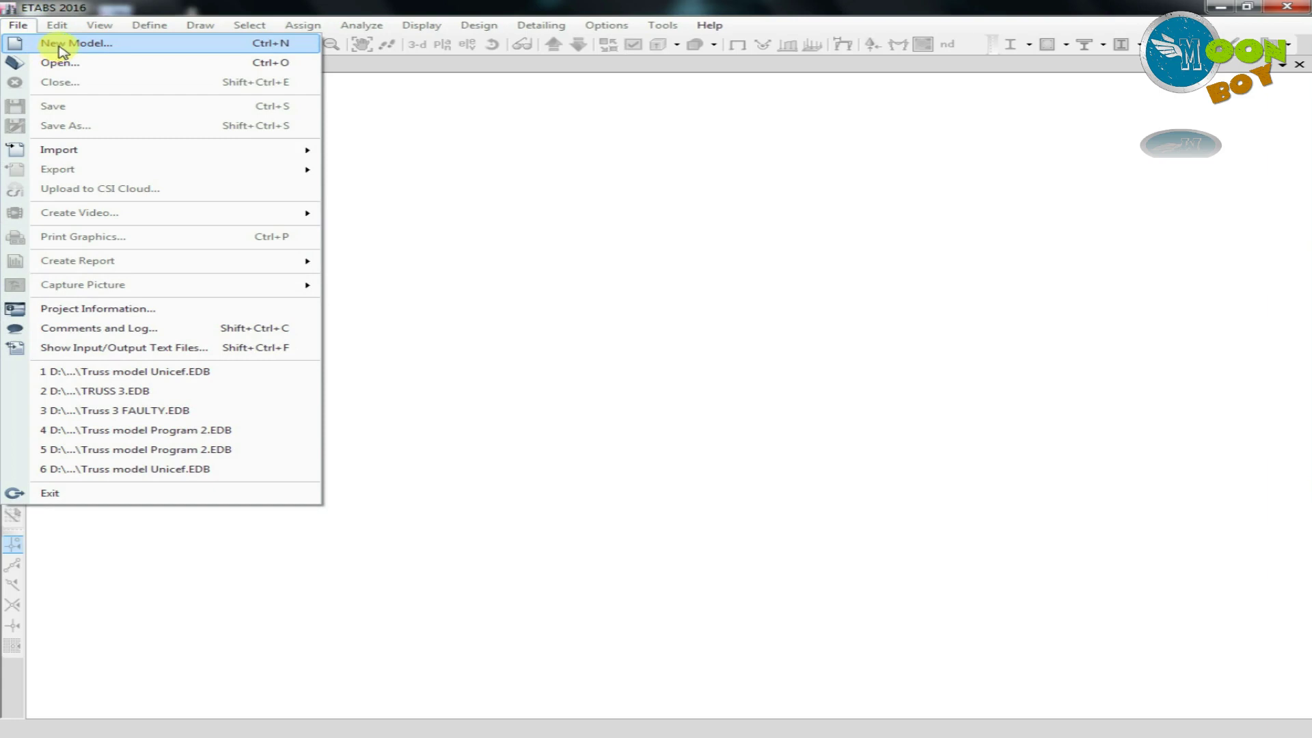
- Initialize a new model with the Indian section database, IS 800:2007 steel and IS 456:2000 concrete codes
left_click(75, 43)
left_click(753, 359)
left_click(700, 380)
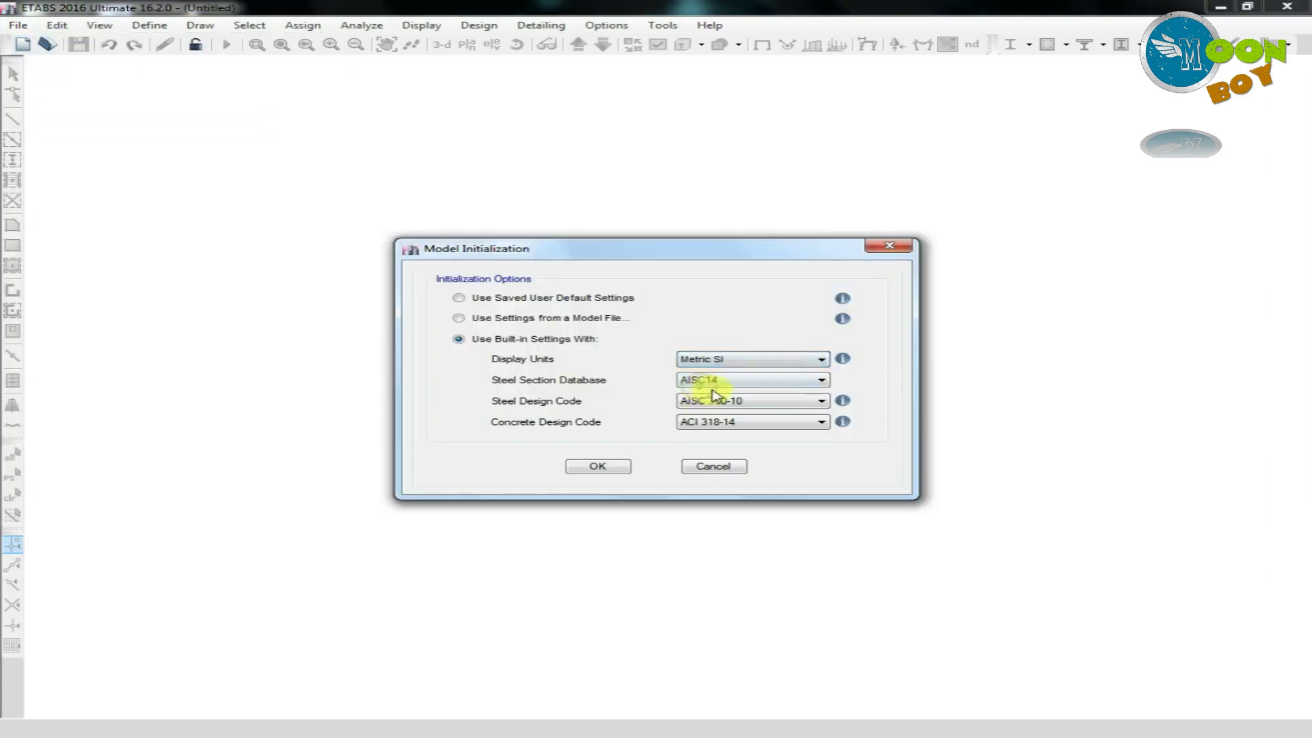
left_click(752, 380)
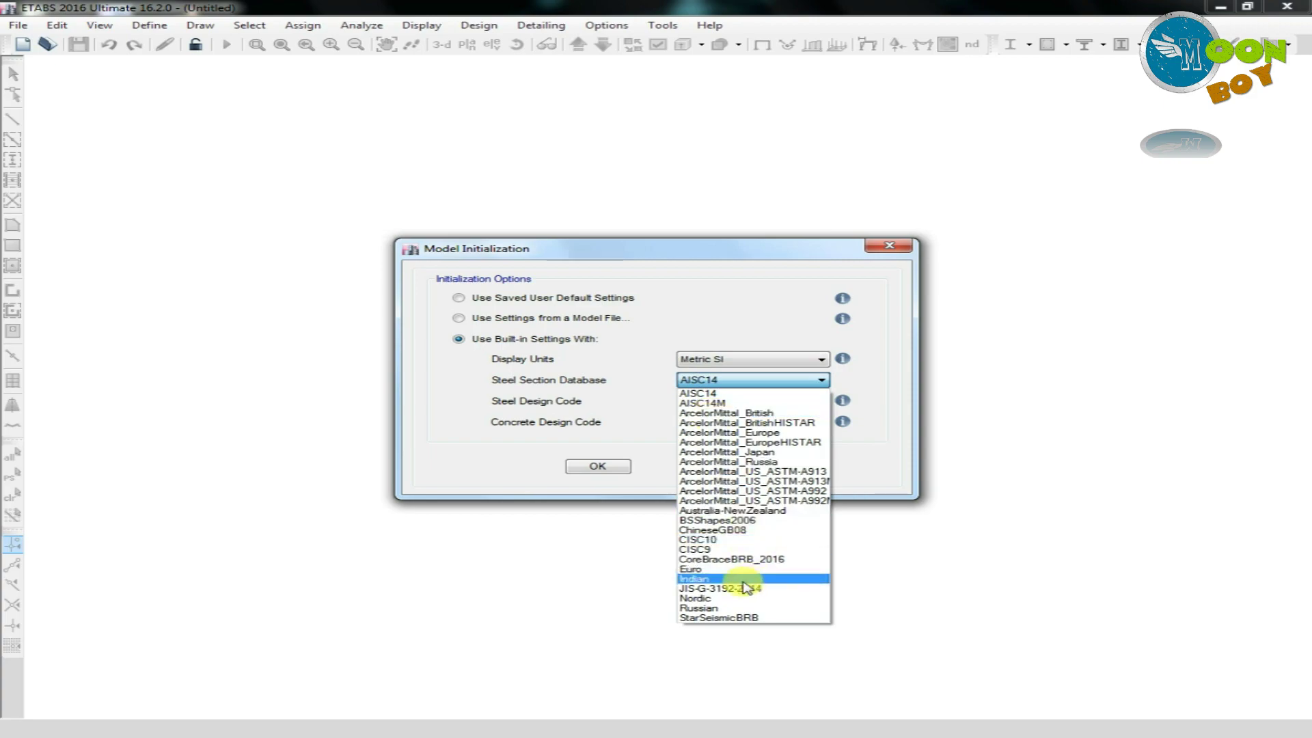
left_click(717, 579)
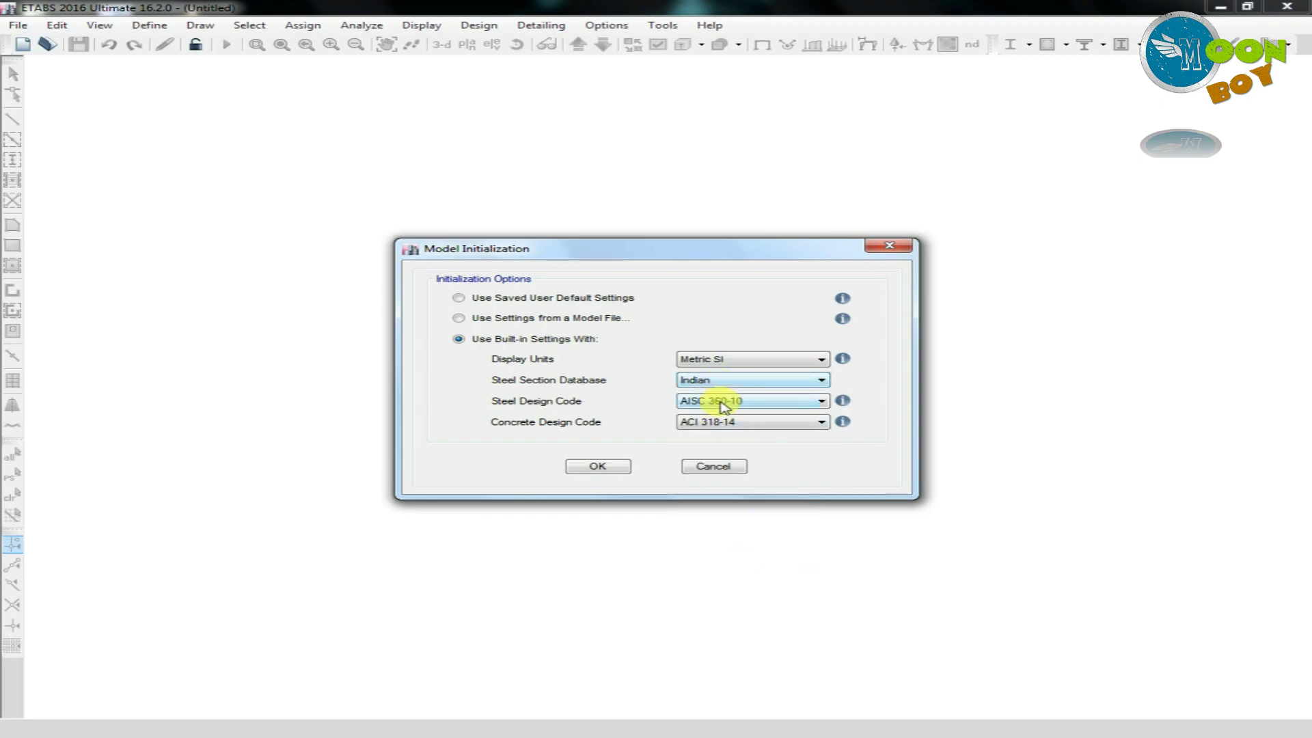
left_click(714, 401)
left_click(710, 502)
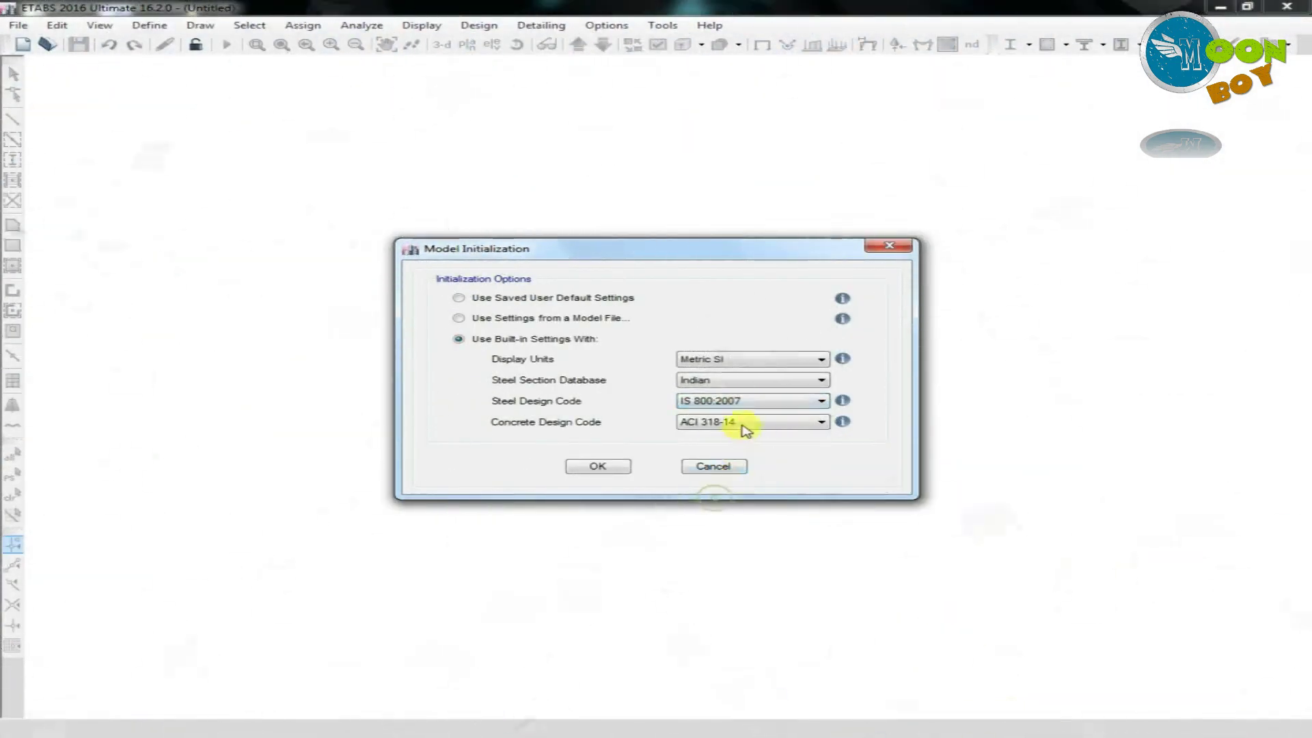
left_click(741, 421)
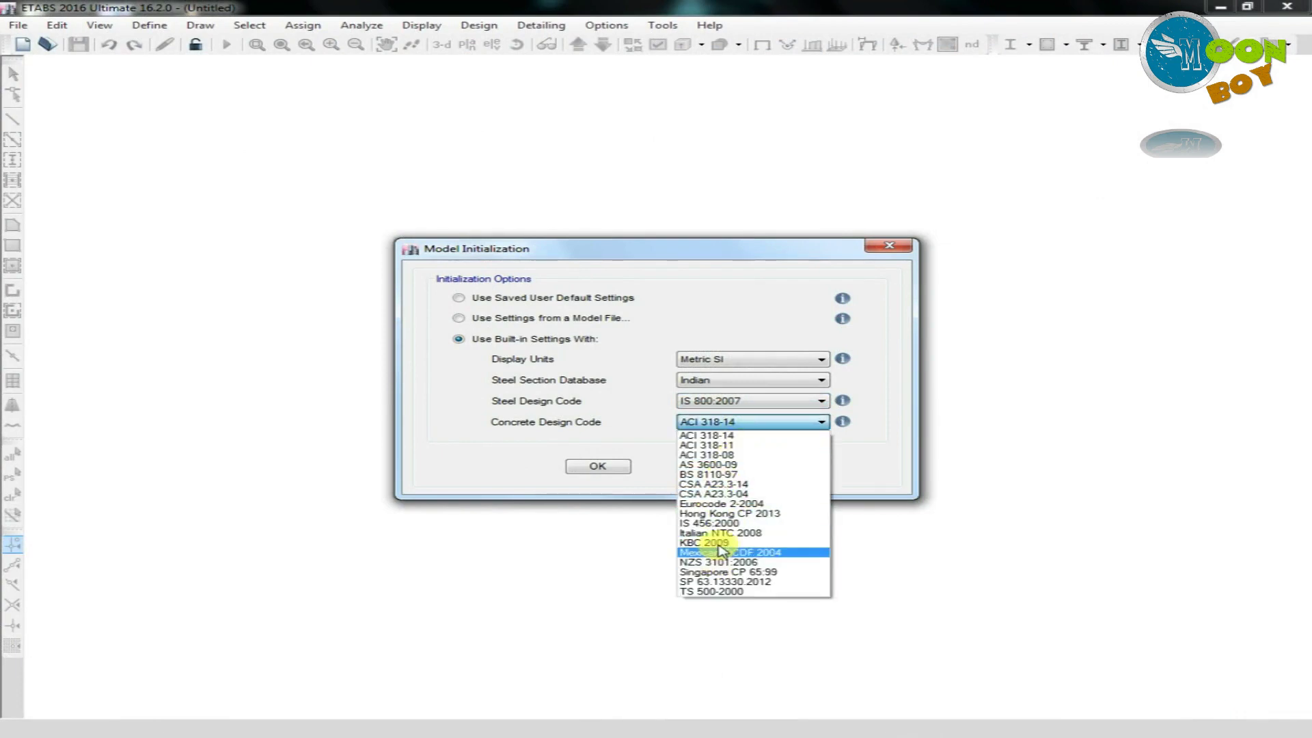
left_click(715, 523)
left_click(619, 470)
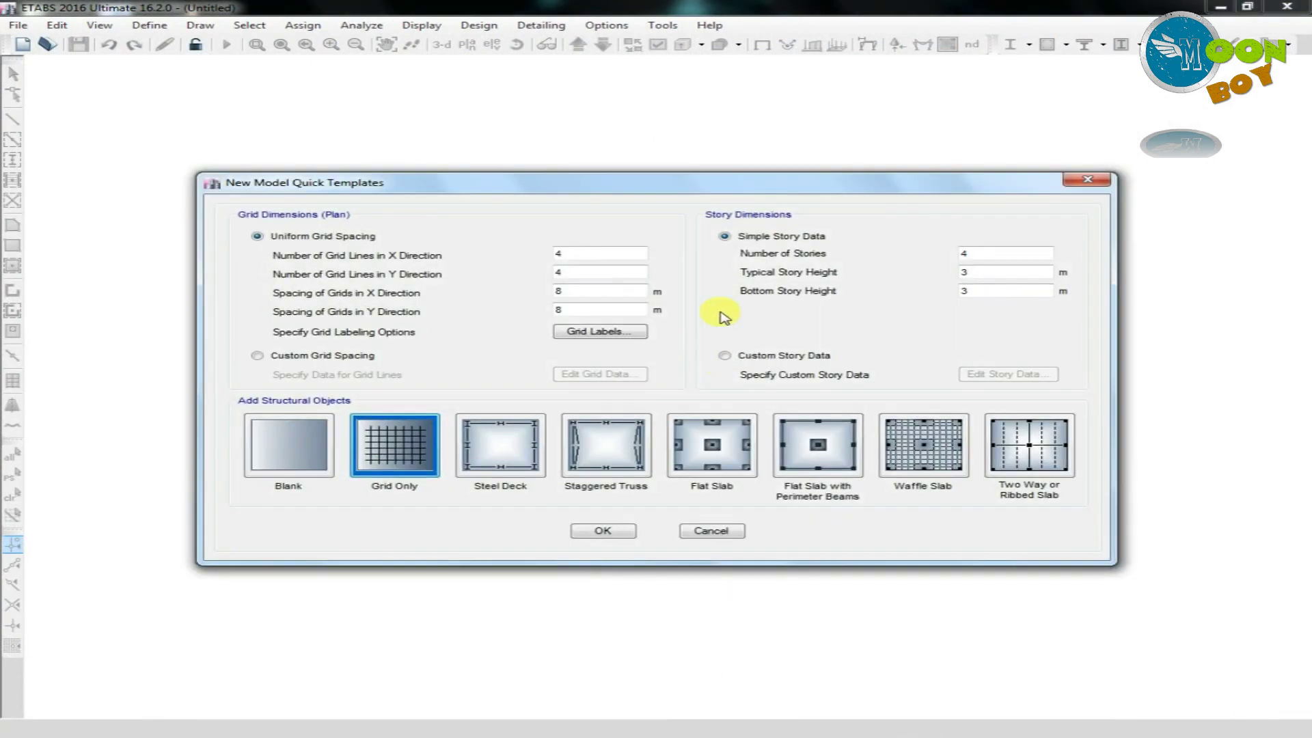
- Set the template to 2 stories with a 1.2 m typical story height
left_click_drag(749, 183, 761, 166)
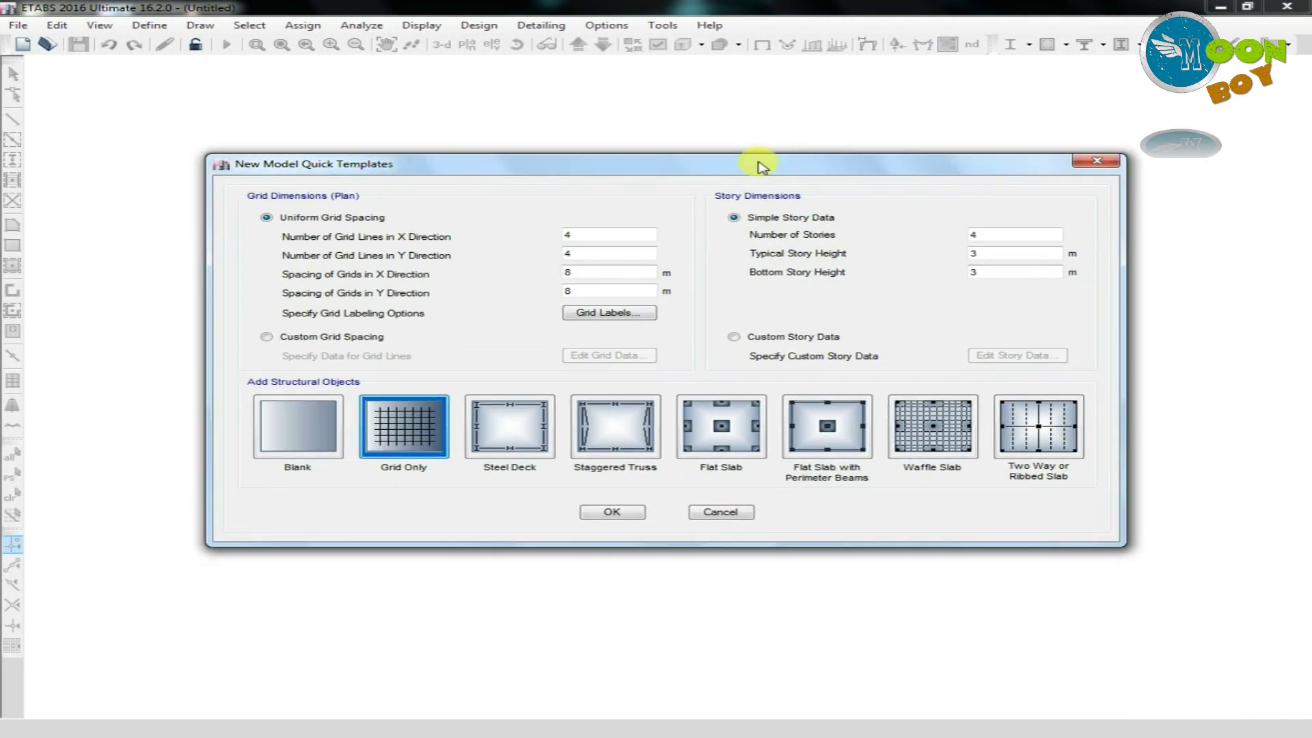
double_click(974, 235)
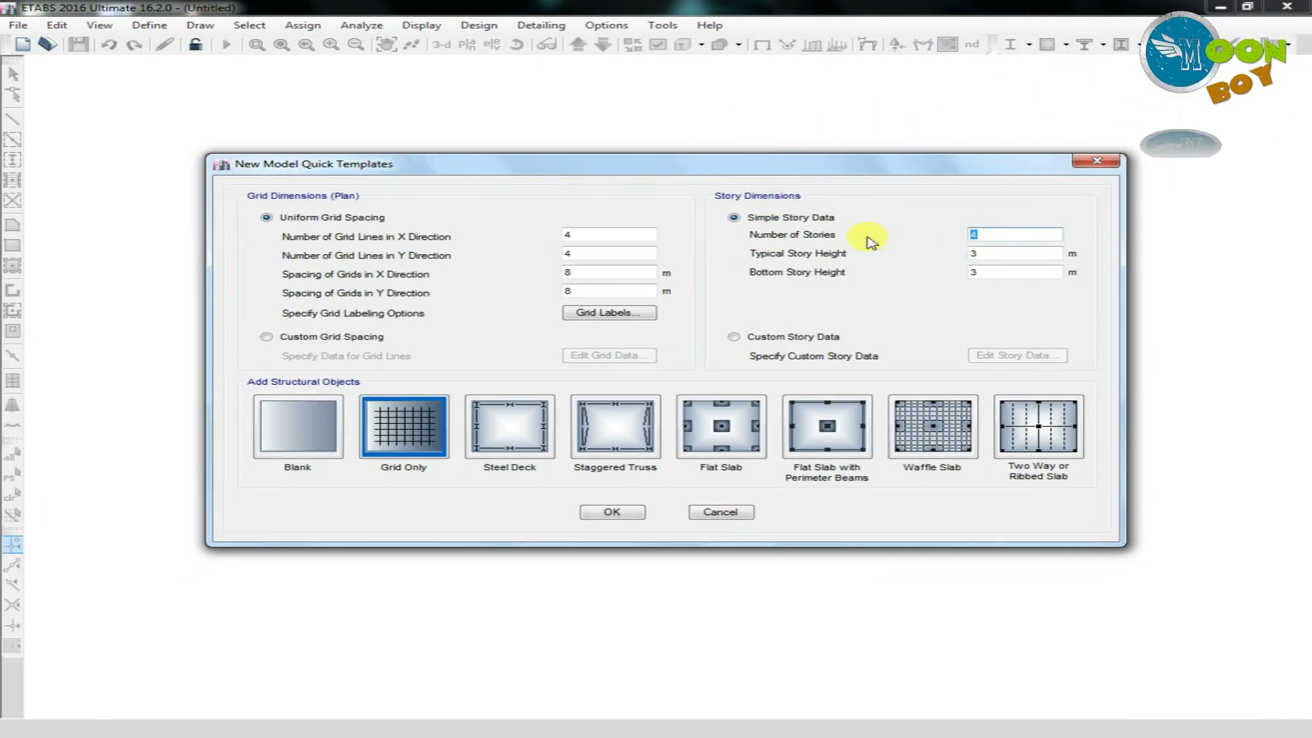
type("2")
left_click_drag(732, 170, 766, 159)
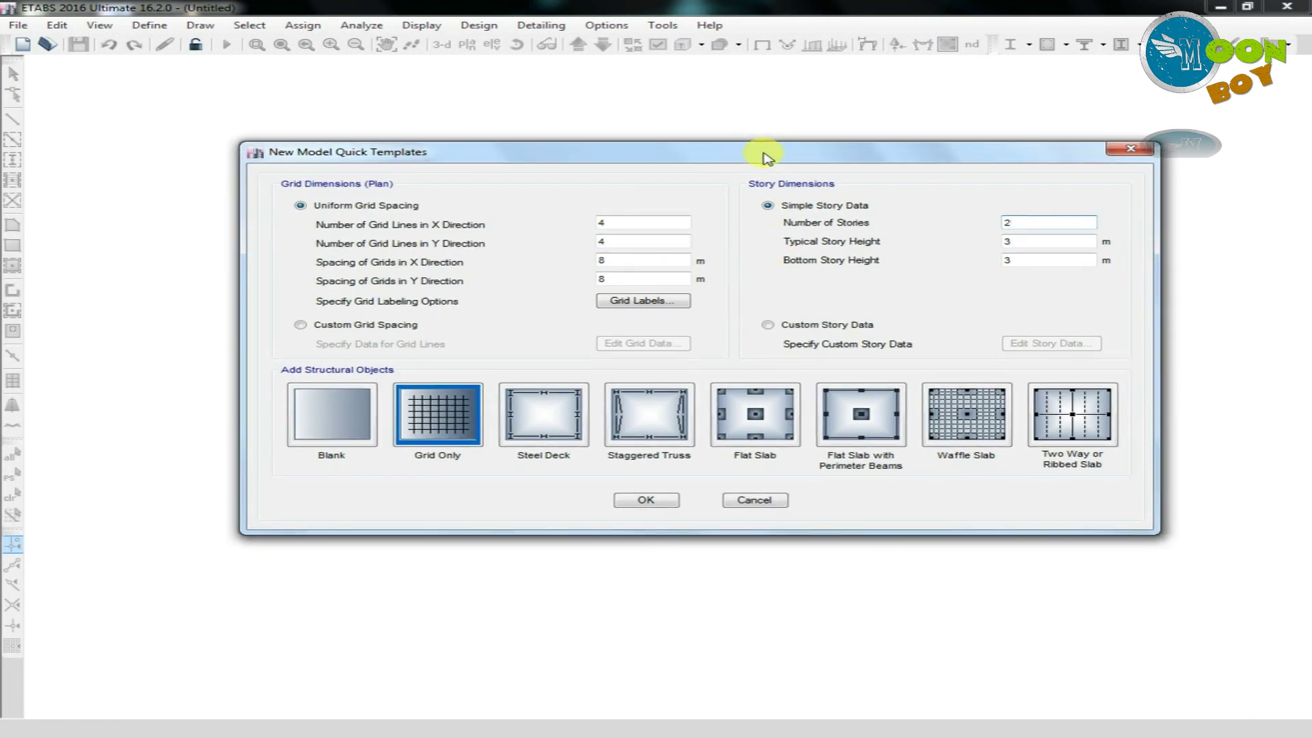
double_click(1010, 241)
type("1.2")
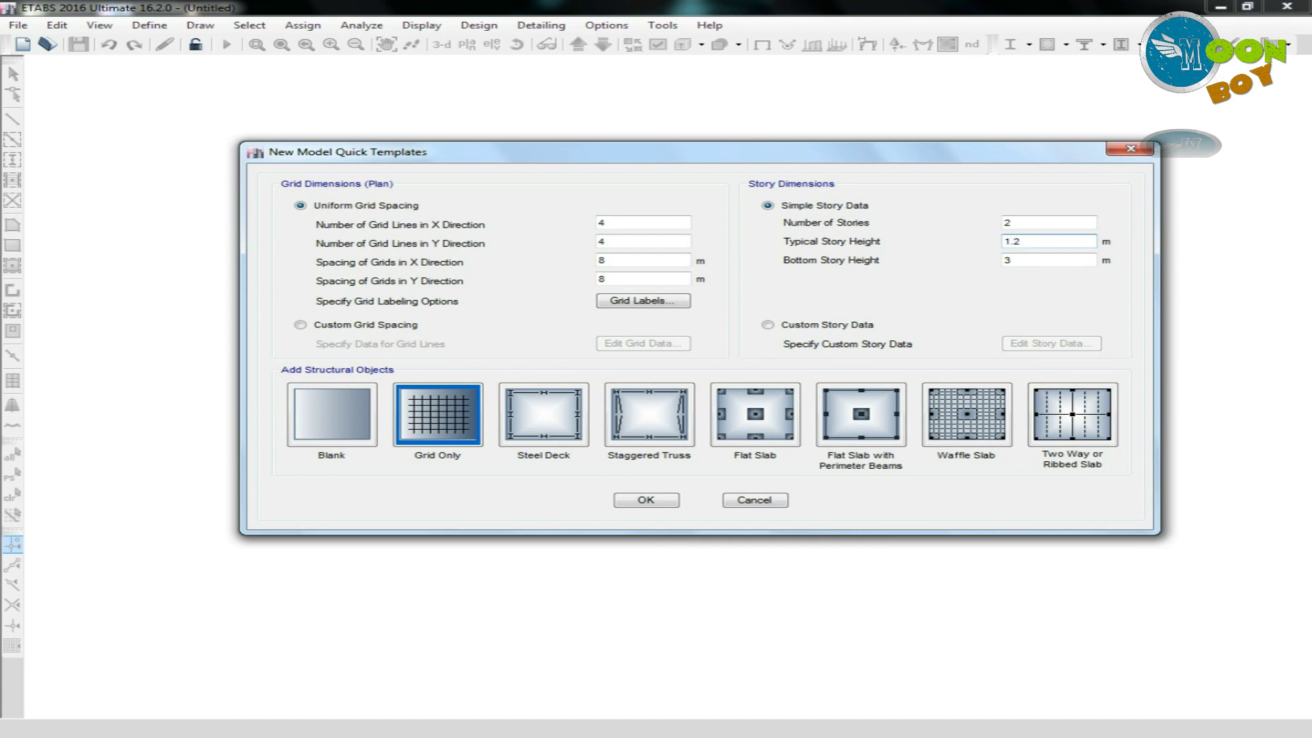
- Set the grid to 3 X grid lines and 1 Y grid line
left_click_drag(766, 155, 794, 146)
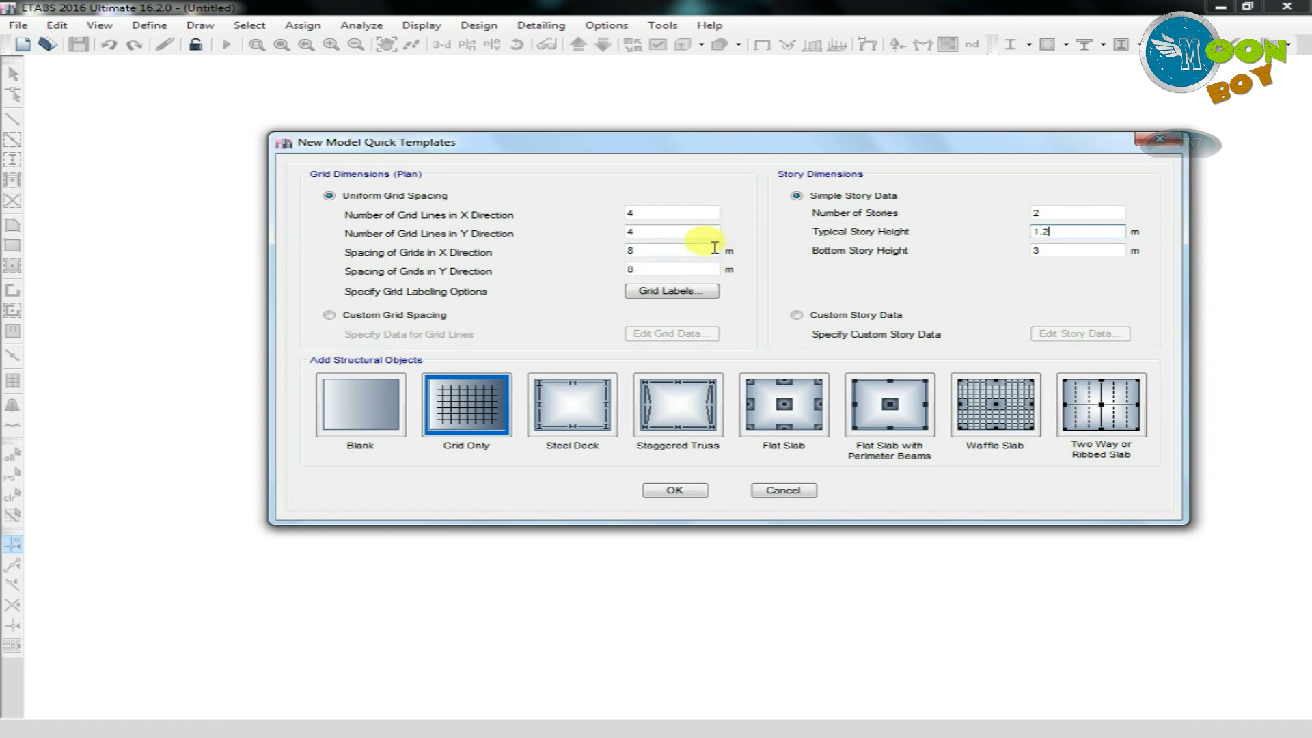
double_click(655, 215)
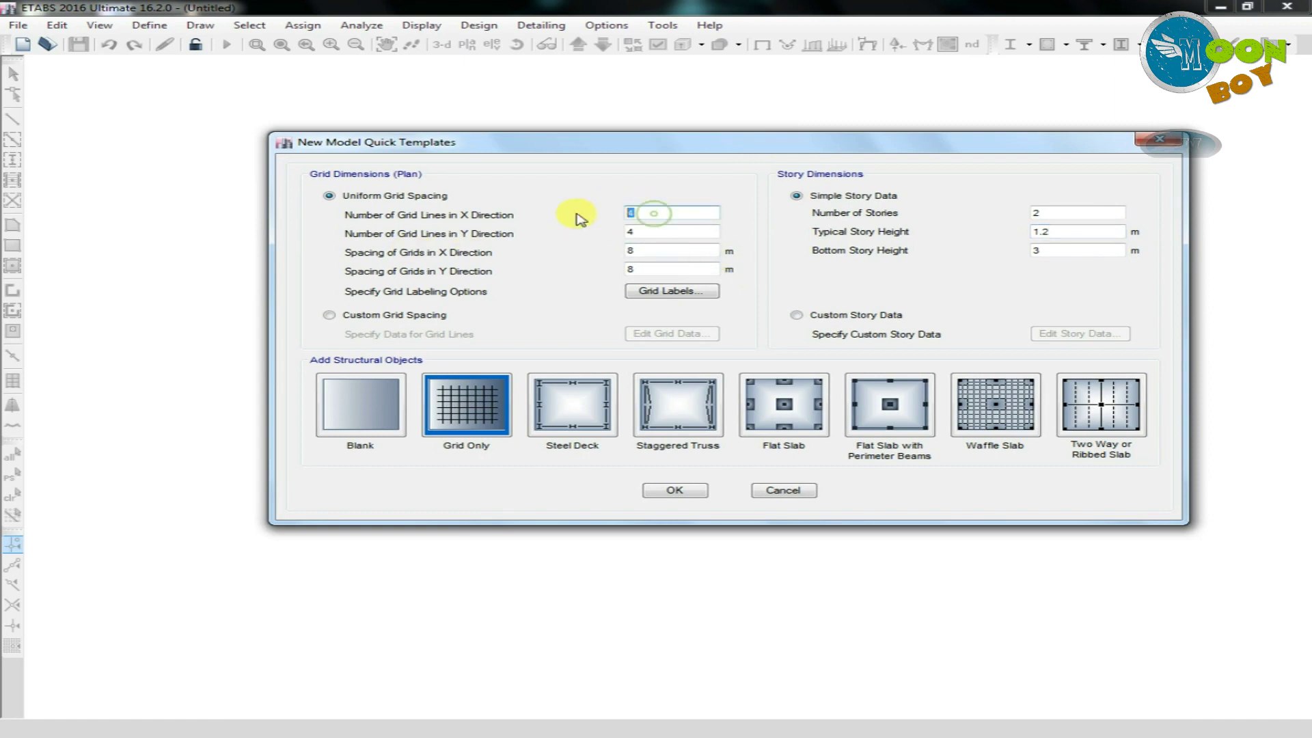
type("2")
key("Tab")
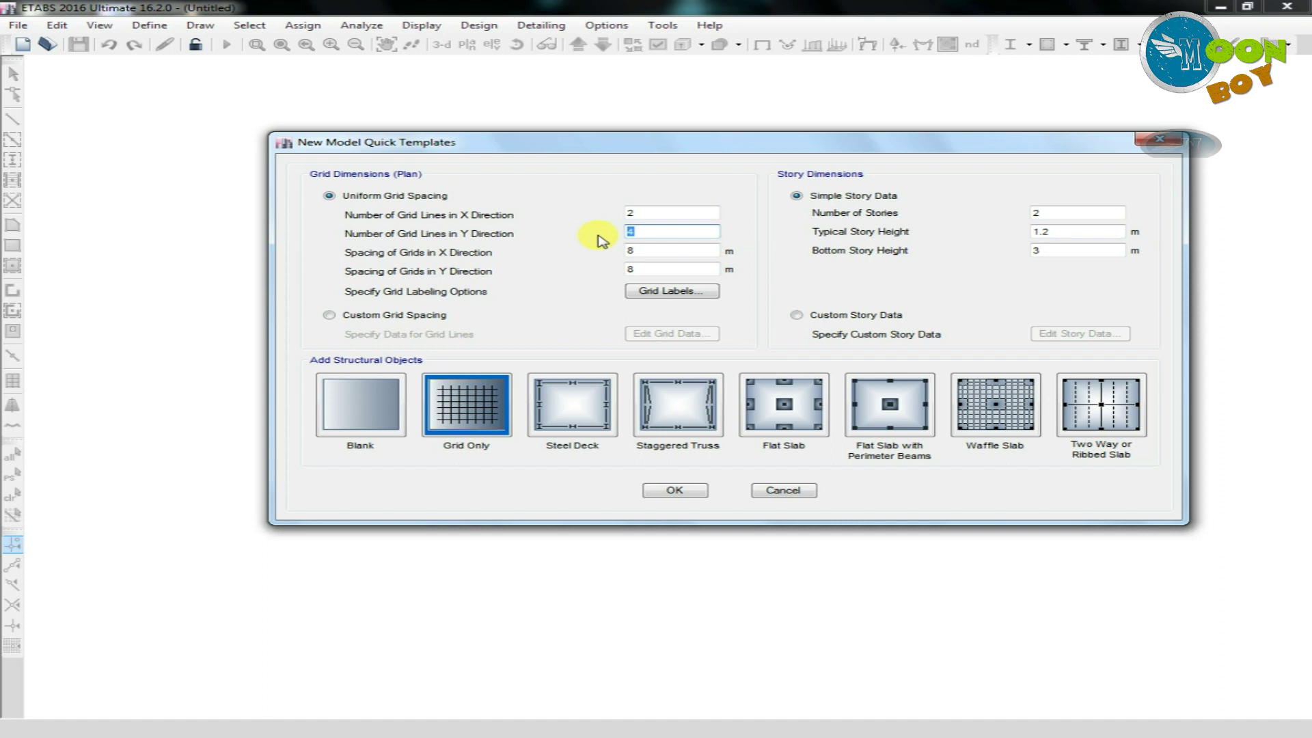
double_click(629, 212)
type("3")
double_click(644, 231)
type("1")
- Set 6 m X grid spacing and create the grid-only model
double_click(629, 250)
double_click(649, 250)
type("6")
double_click(632, 269)
left_click(642, 251)
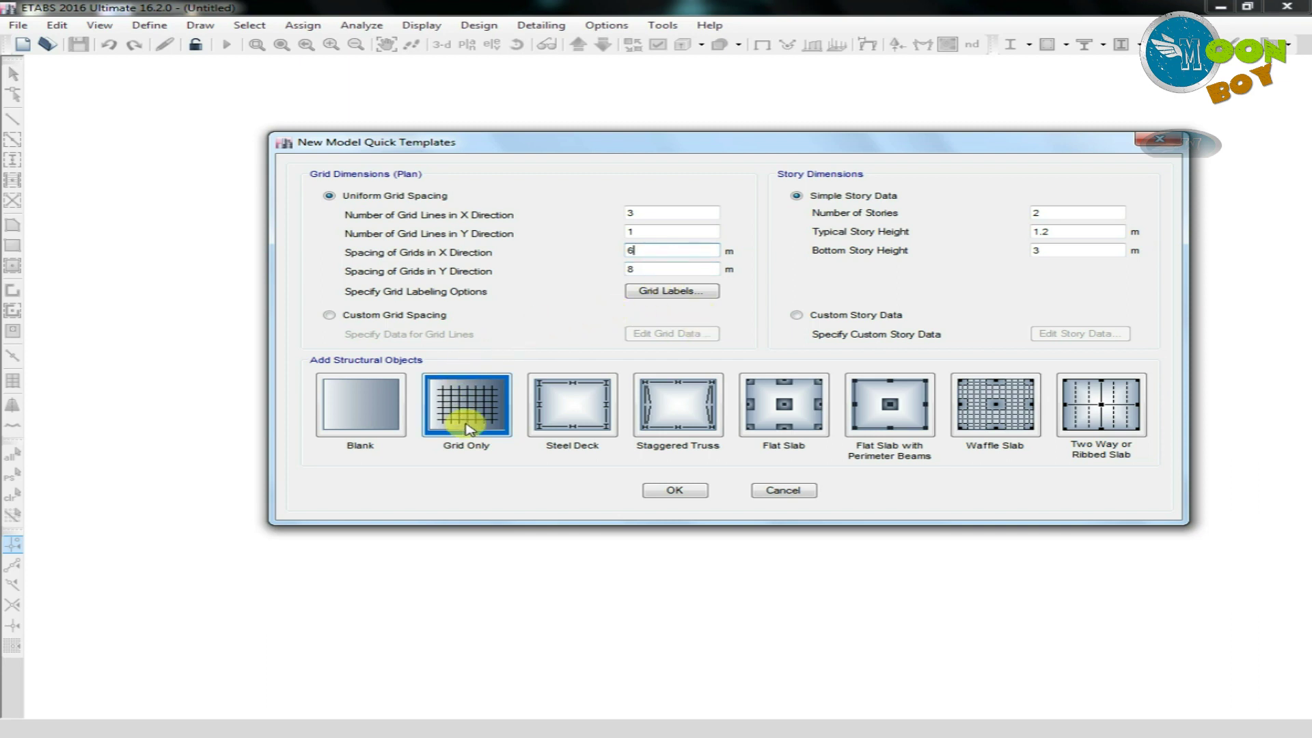
left_click(674, 491)
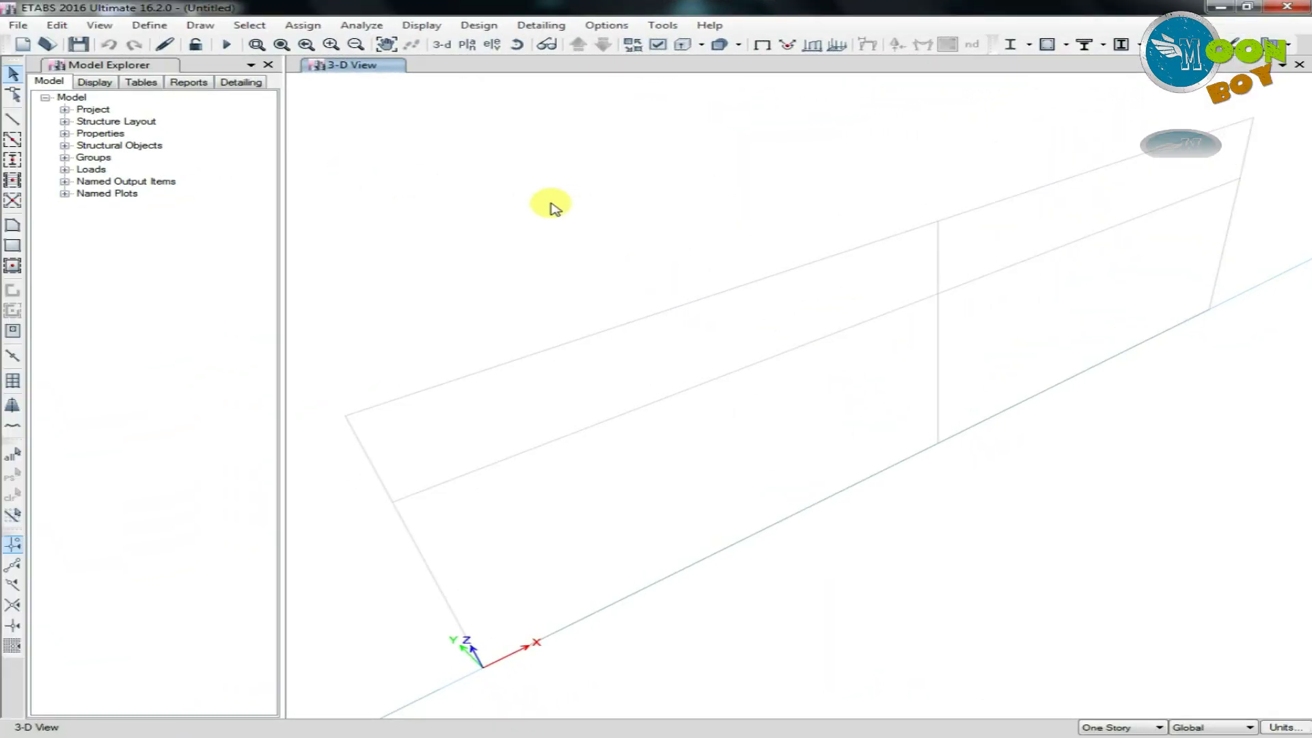
- Delete the default frame sections A-CompBm through SteelCol, leaving ISLB600 and ISWB550
left_click(146, 28)
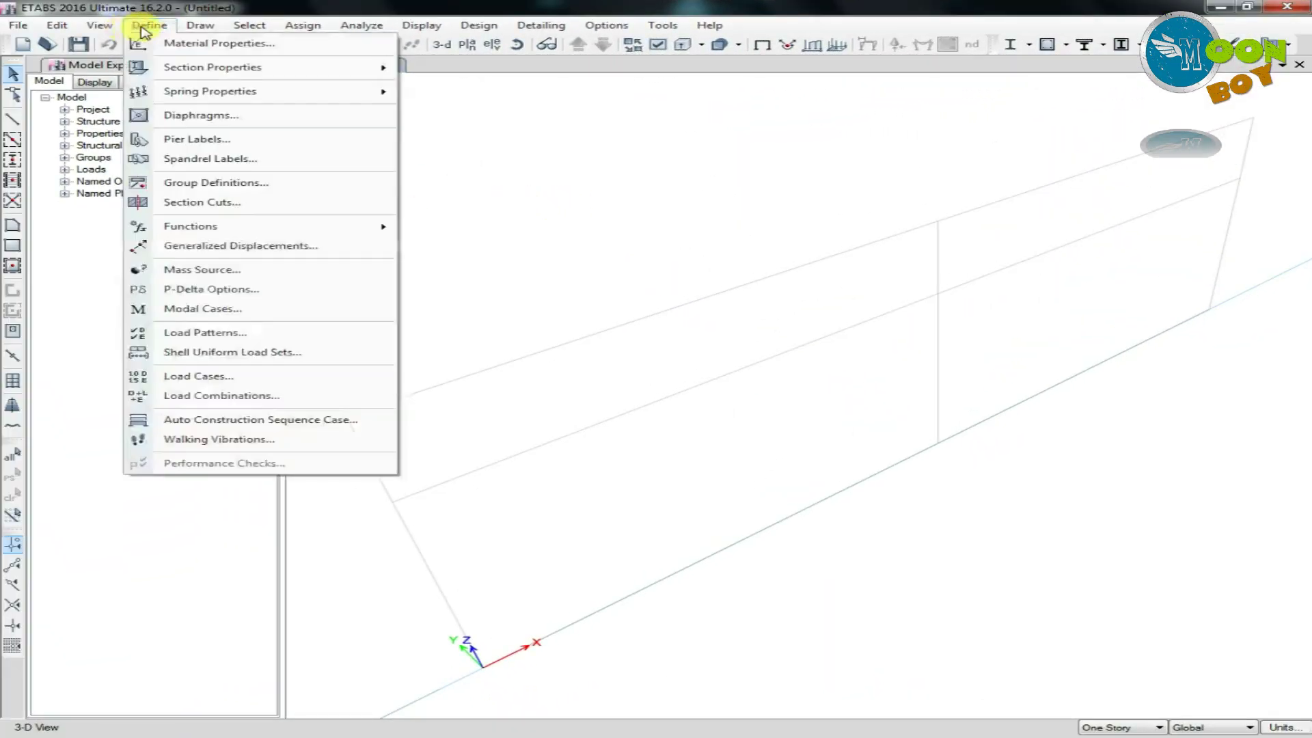
mouse_move(184, 67)
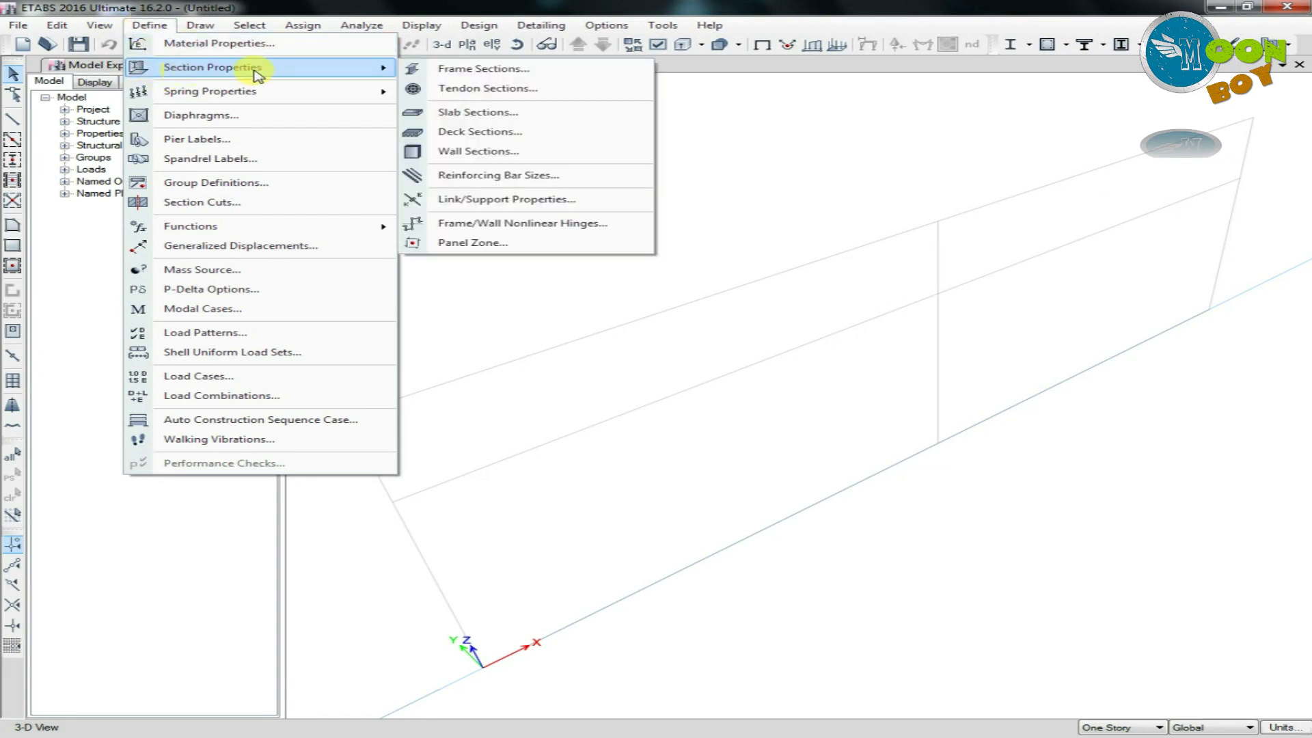
left_click(474, 70)
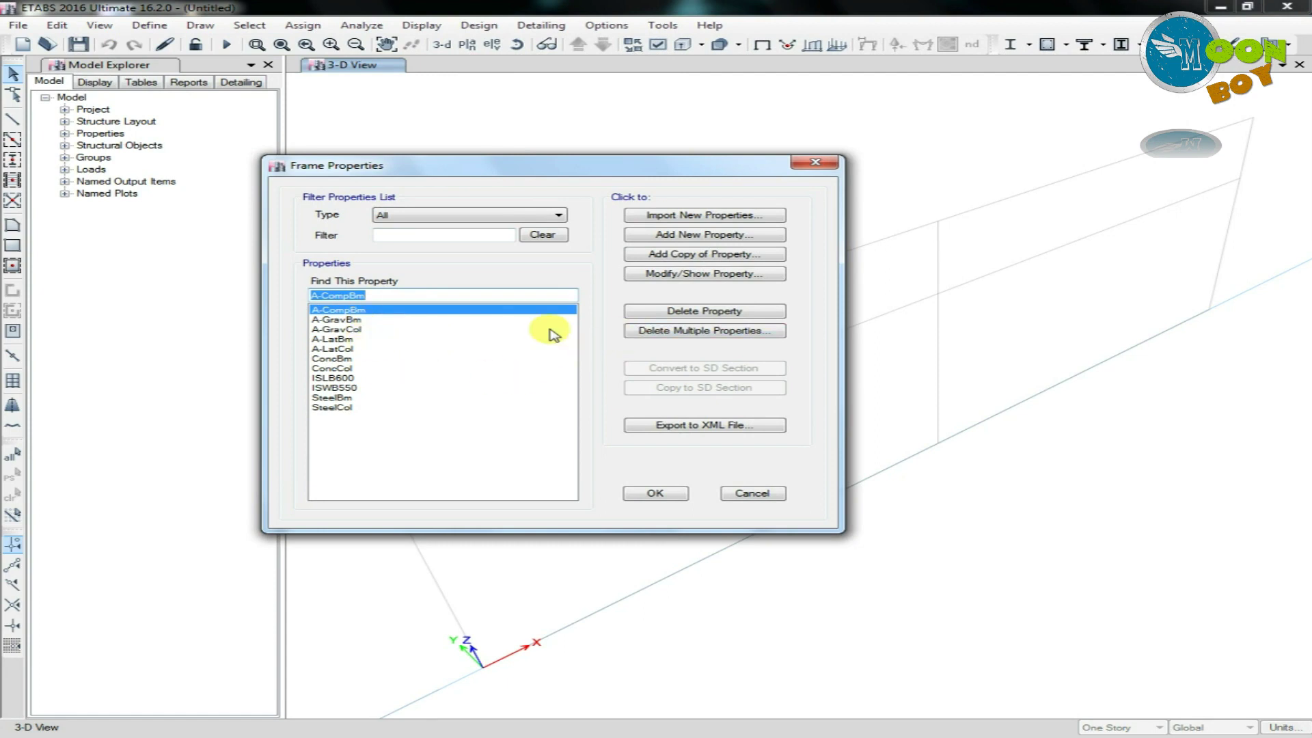
left_click_drag(397, 409, 367, 315)
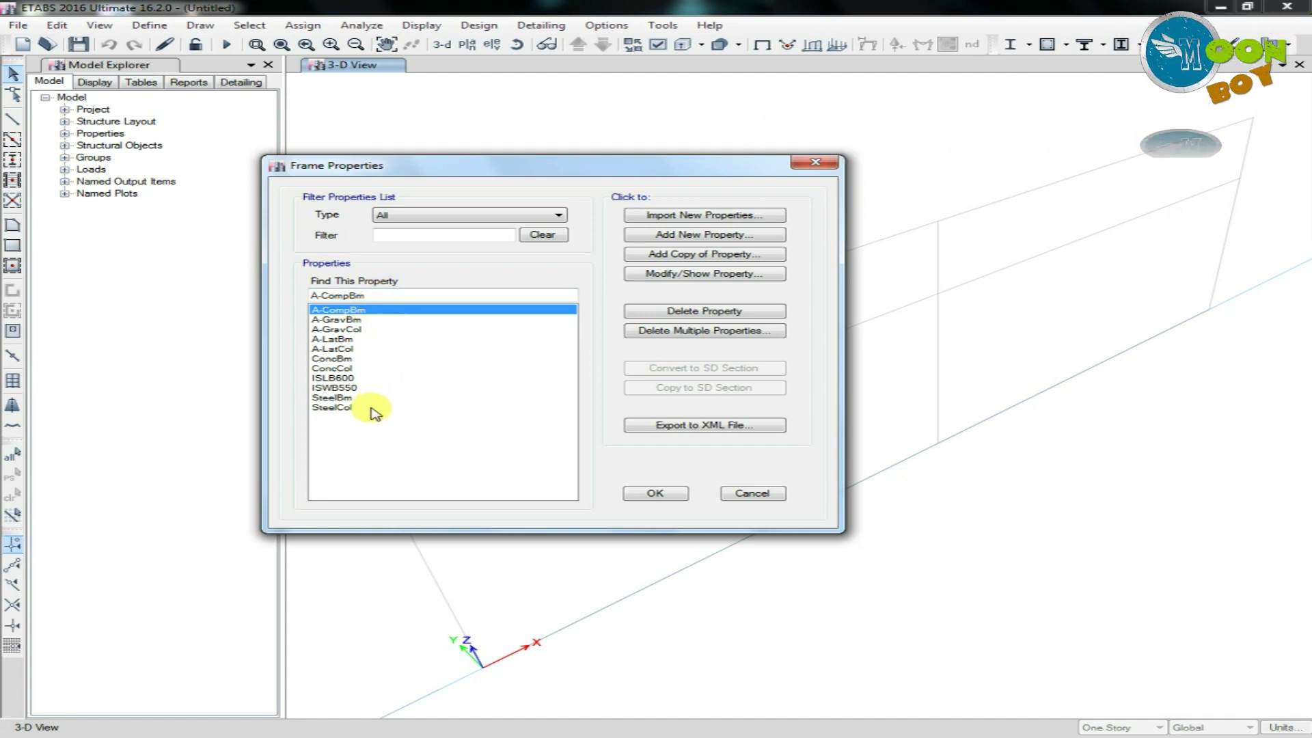
left_click(387, 320)
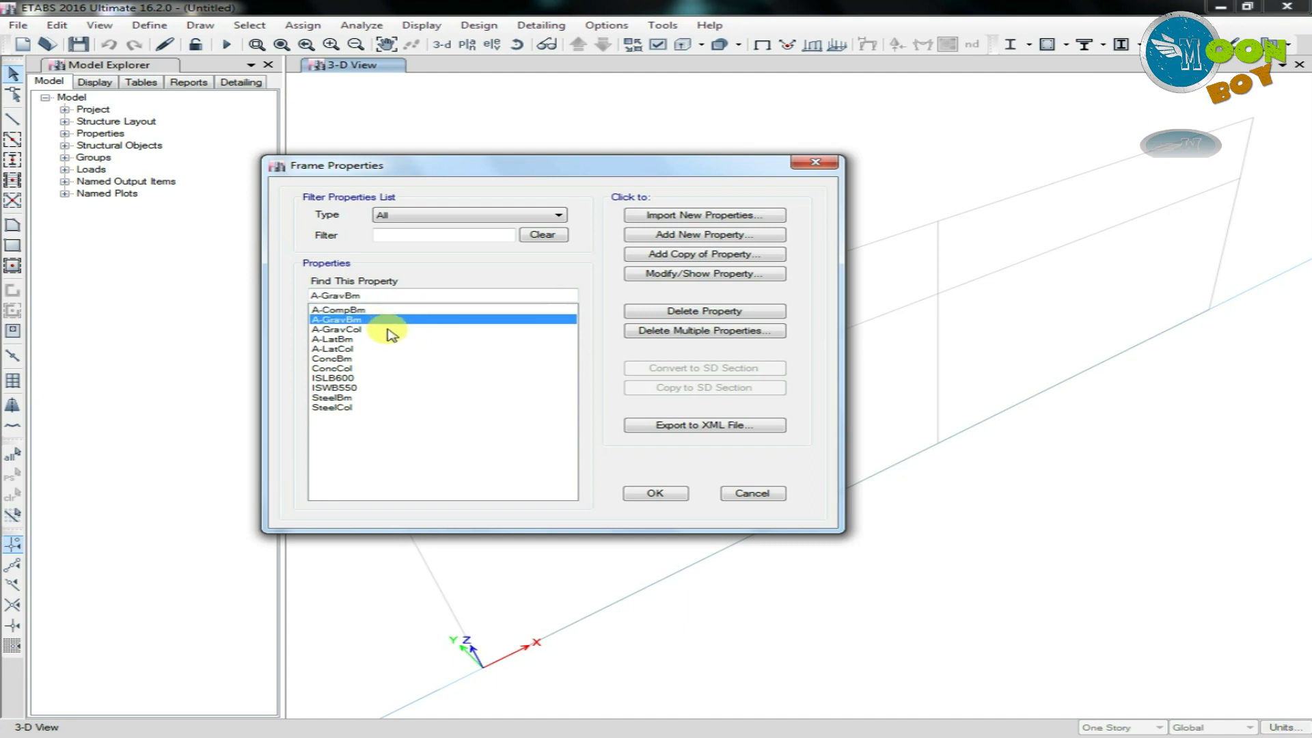
left_click(673, 332)
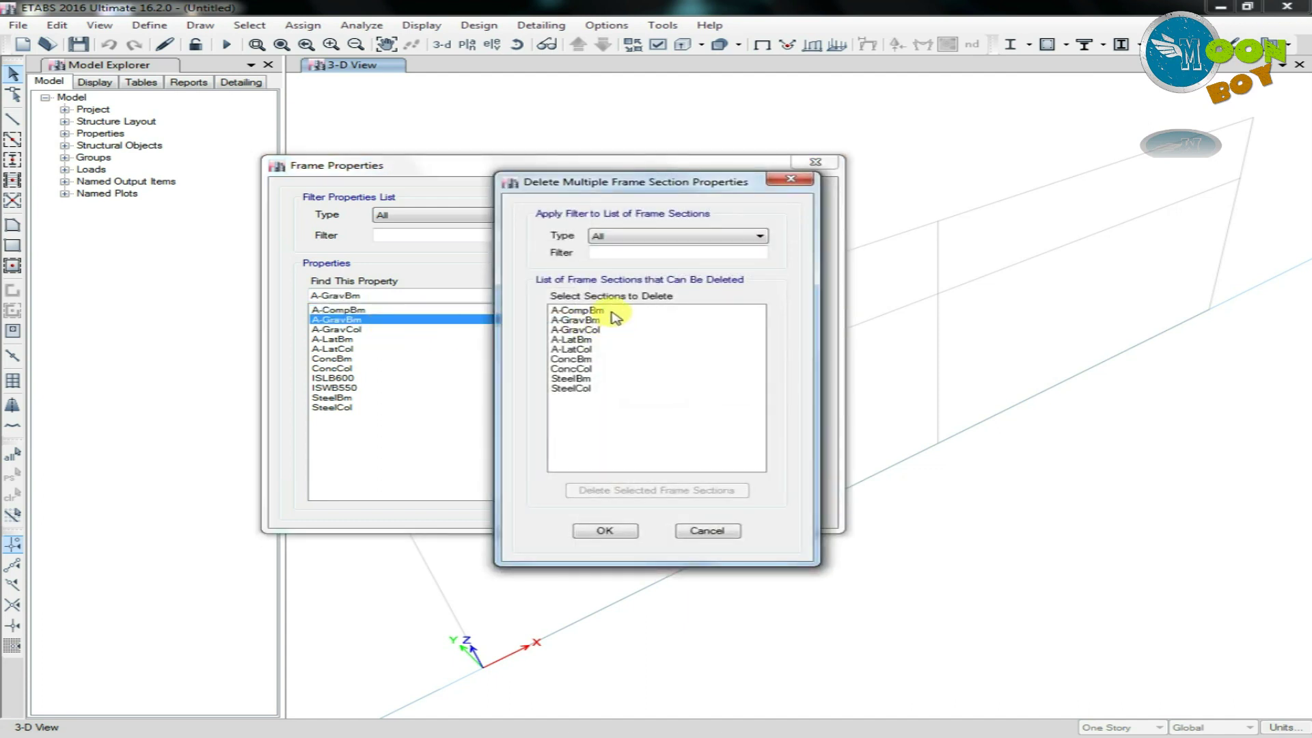
left_click(614, 312)
left_click(581, 388, "shift")
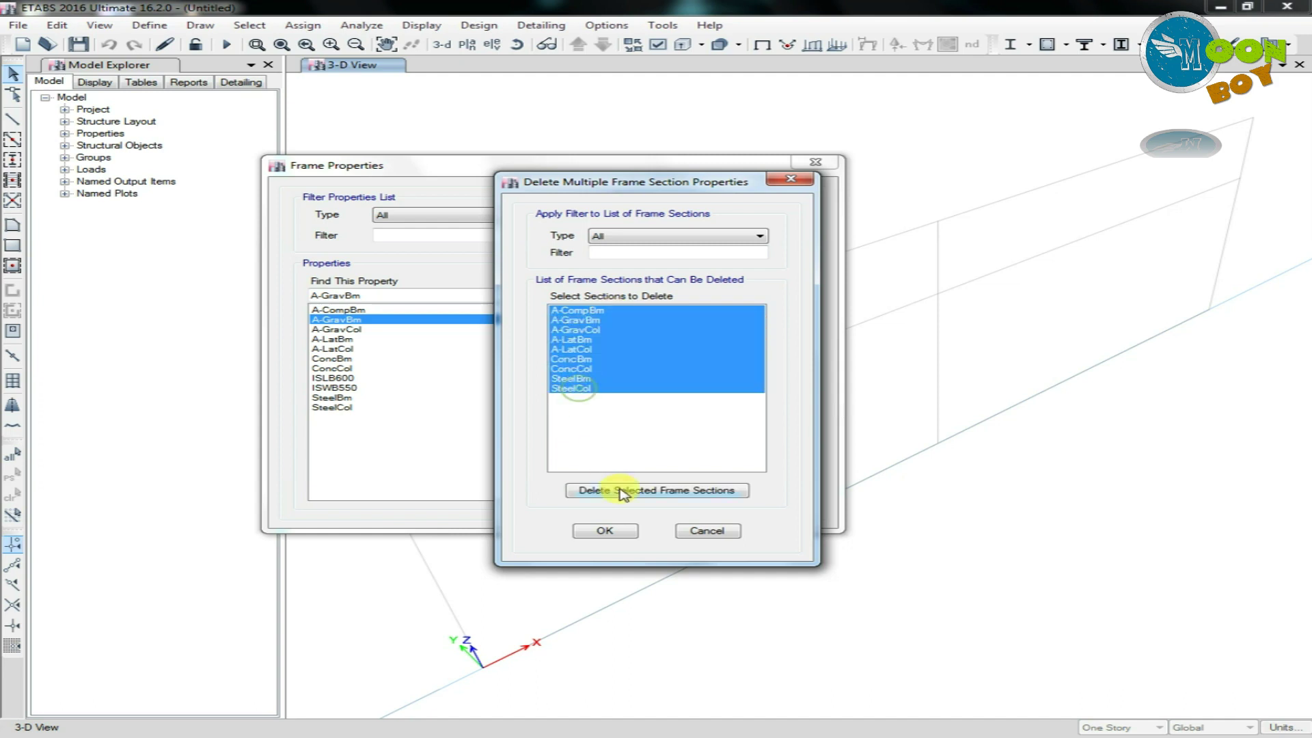
left_click(624, 490)
left_click(621, 532)
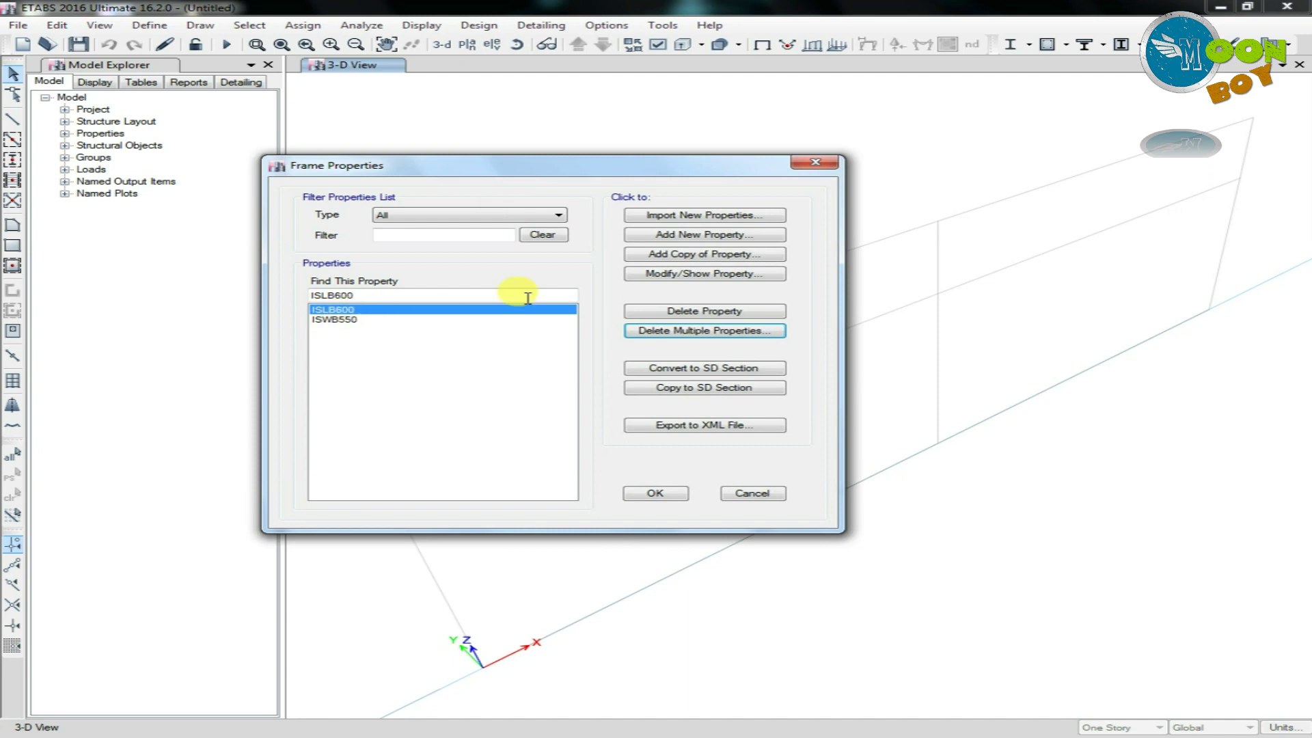
- Start adding a new steel I/Wide Flange frame section
left_click(674, 236)
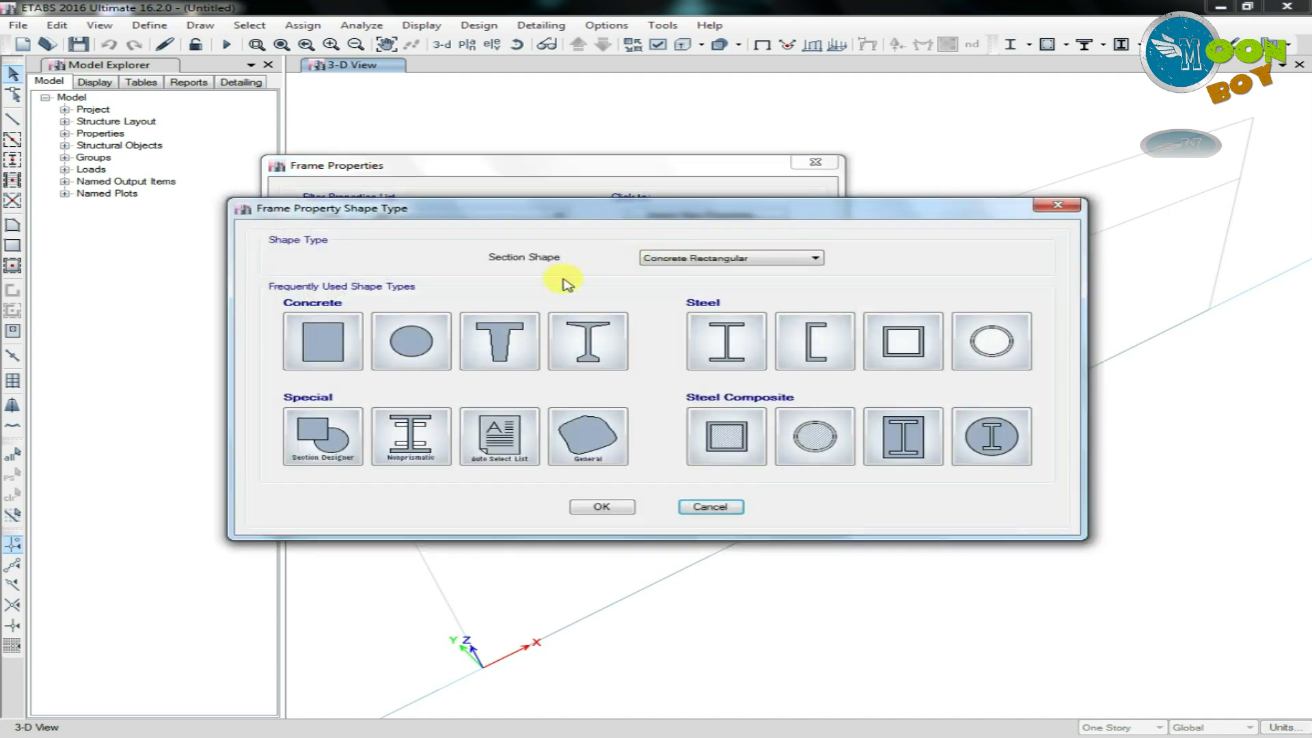
left_click(726, 341)
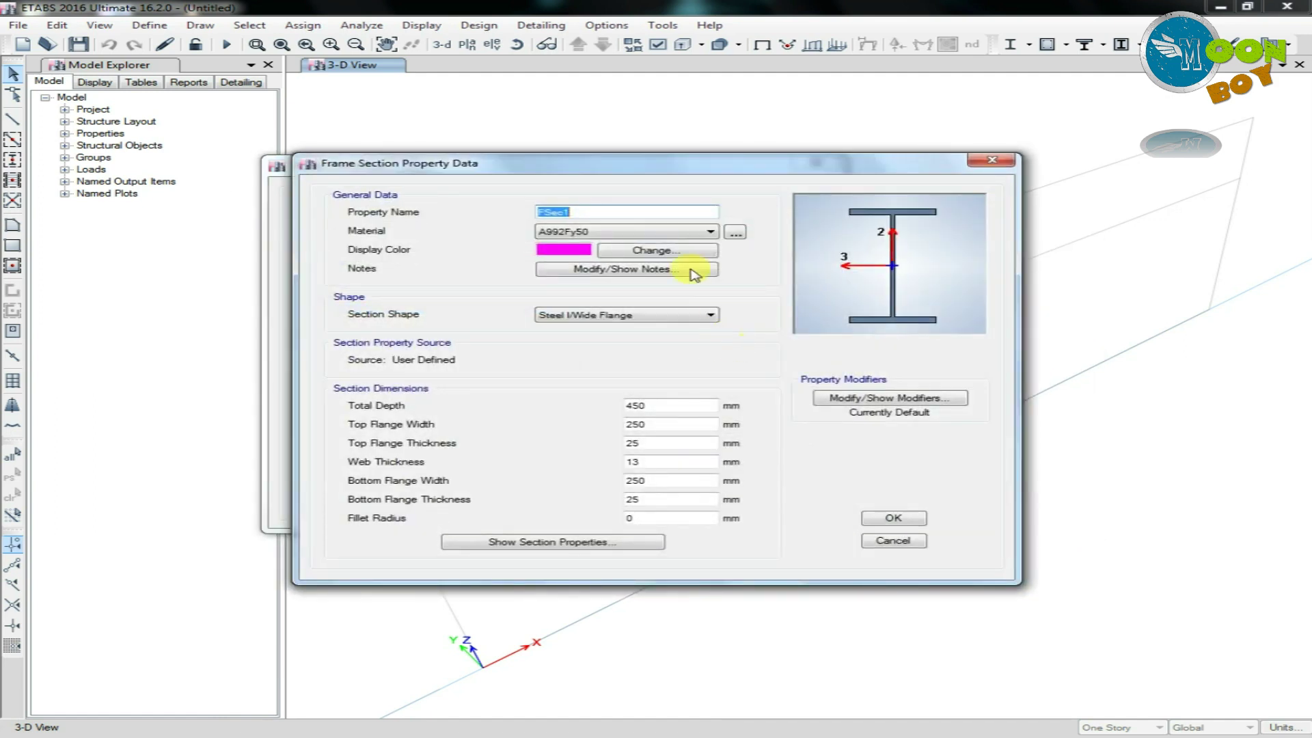
left_click(614, 235)
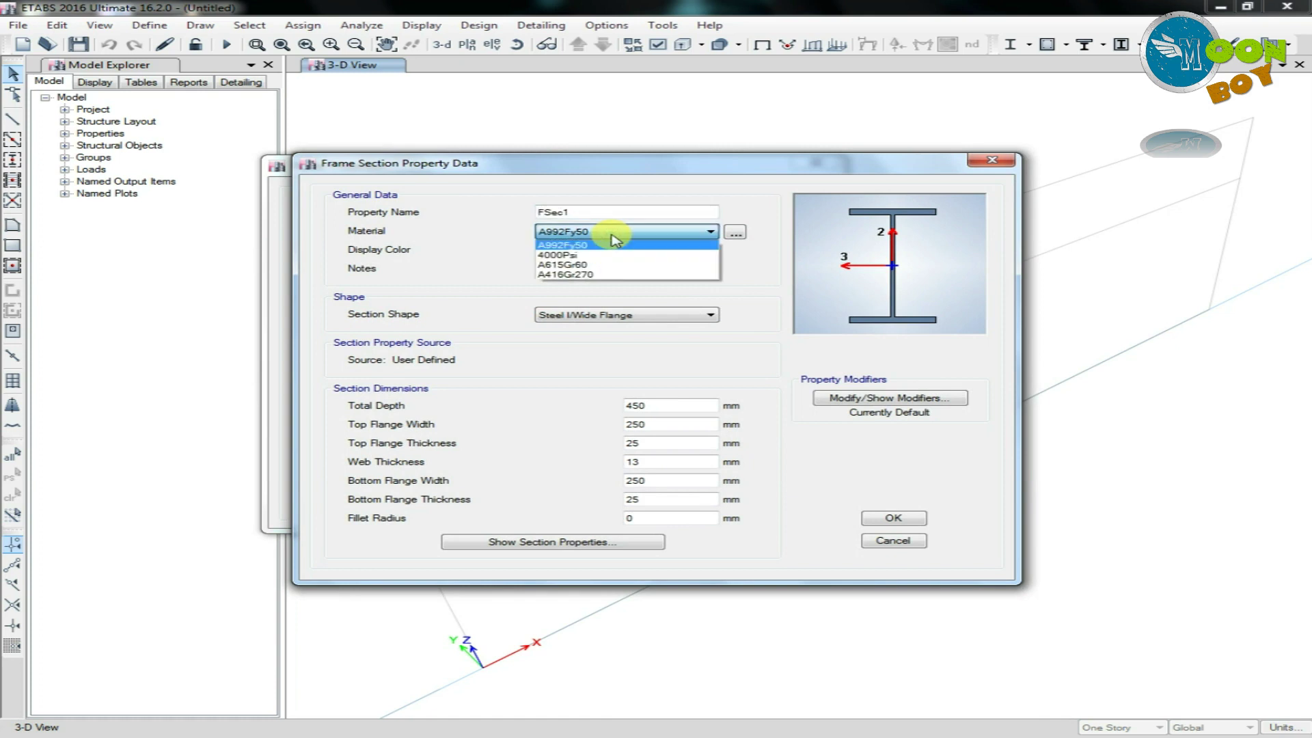
left_click(616, 234)
- Add an Fe345 steel material using region India and the Indian standard
left_click(735, 233)
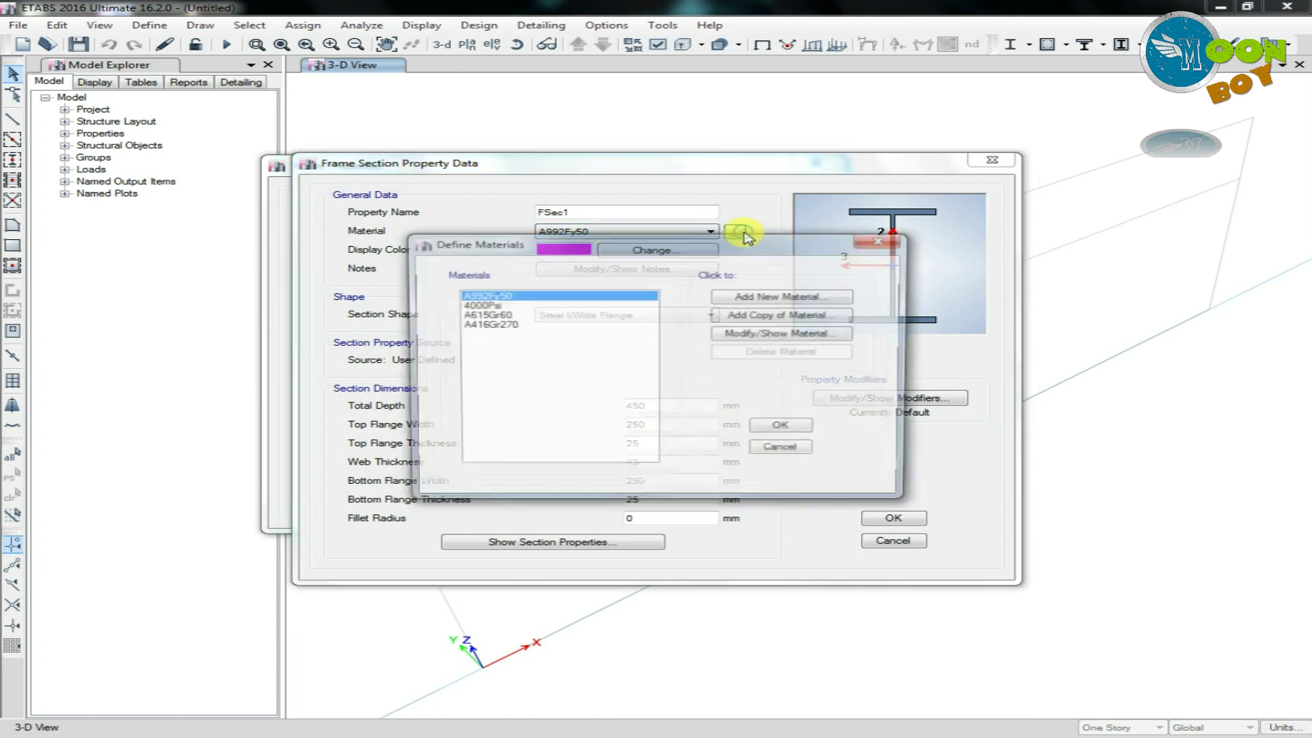
left_click(786, 296)
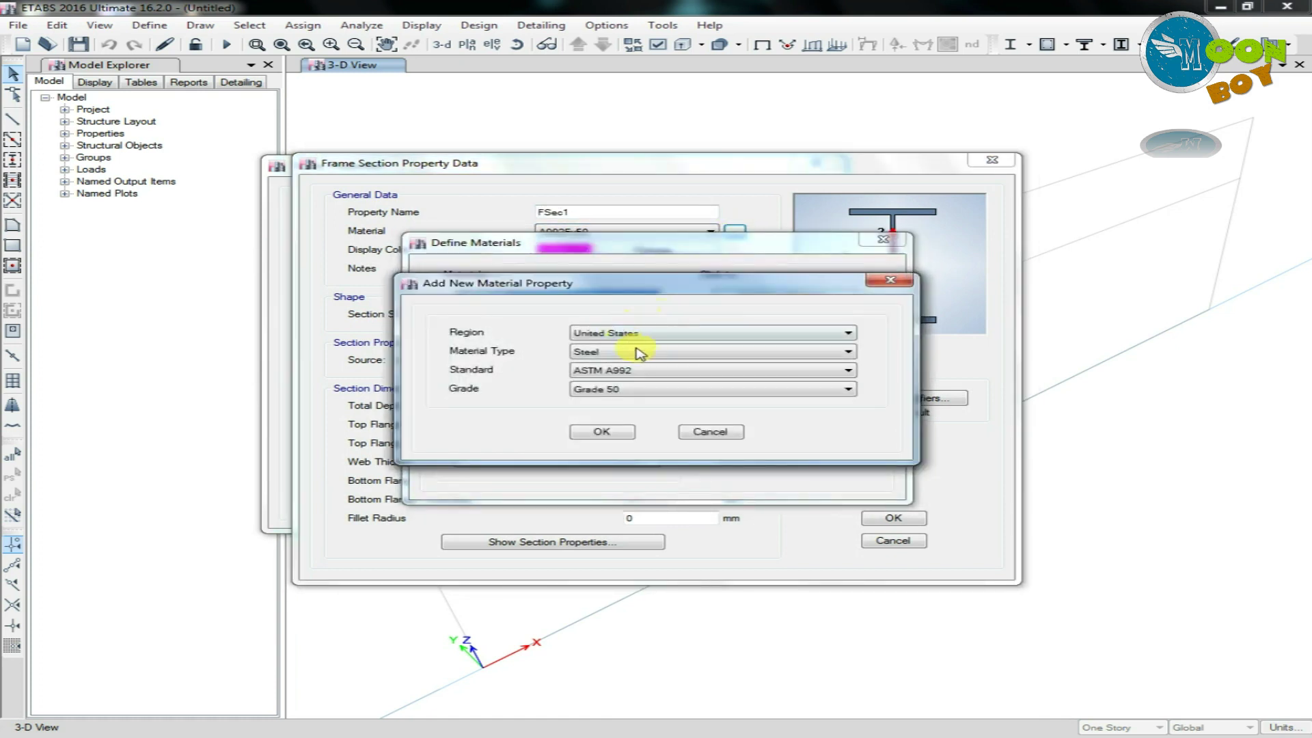
left_click(642, 333)
left_click(618, 362)
left_click(627, 352)
left_click(626, 365)
left_click(626, 369)
left_click(625, 380)
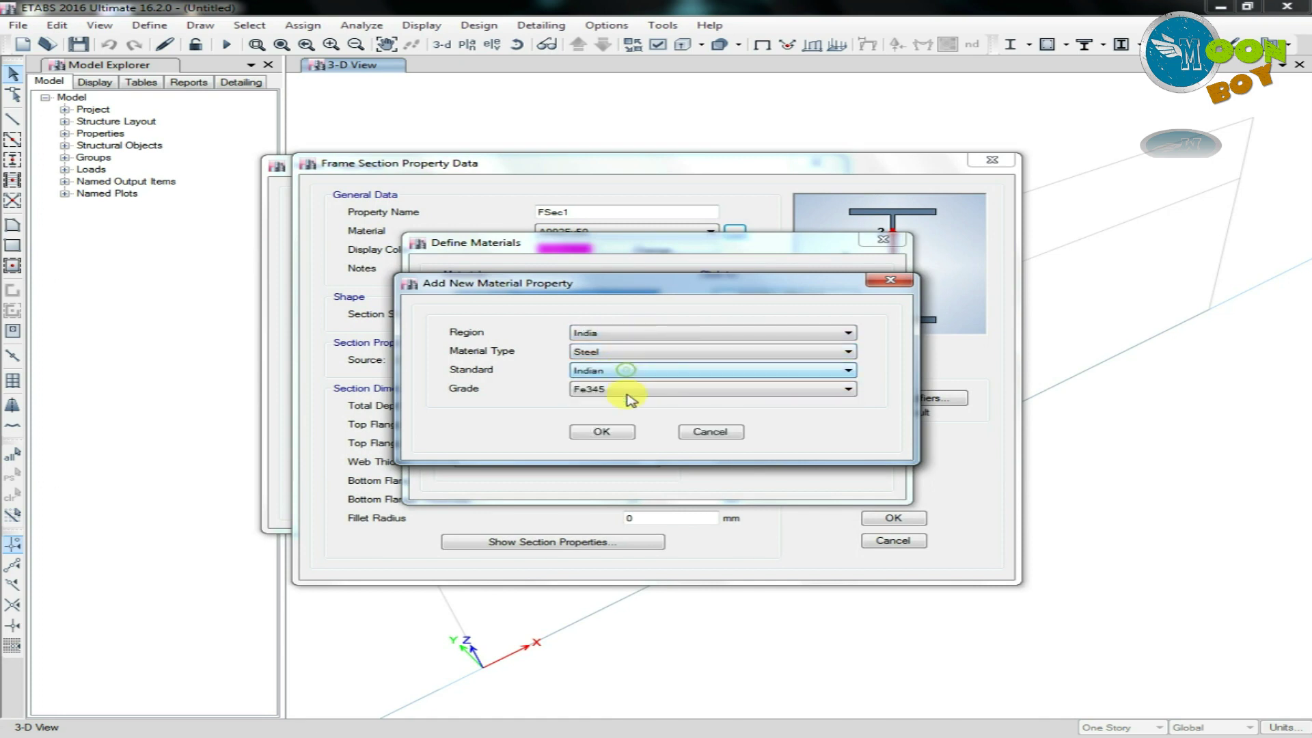
left_click(624, 389)
left_click(624, 395)
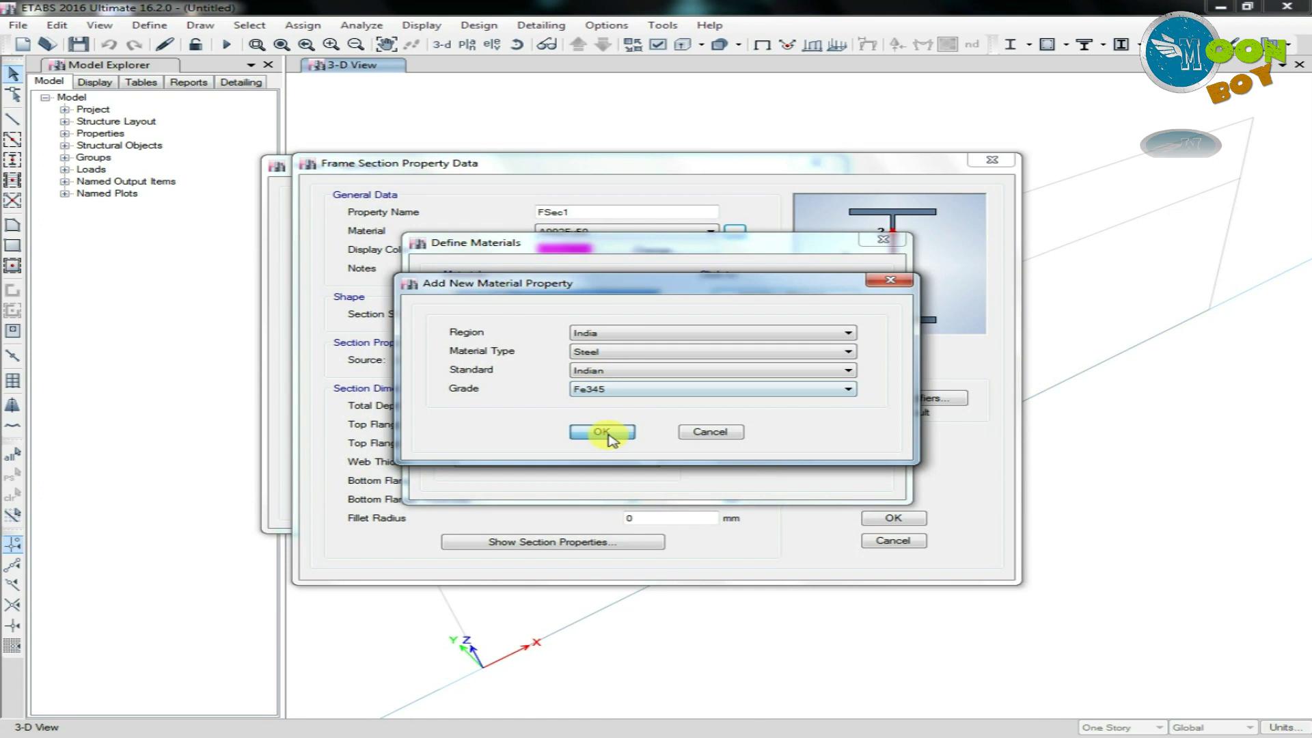
left_click(603, 432)
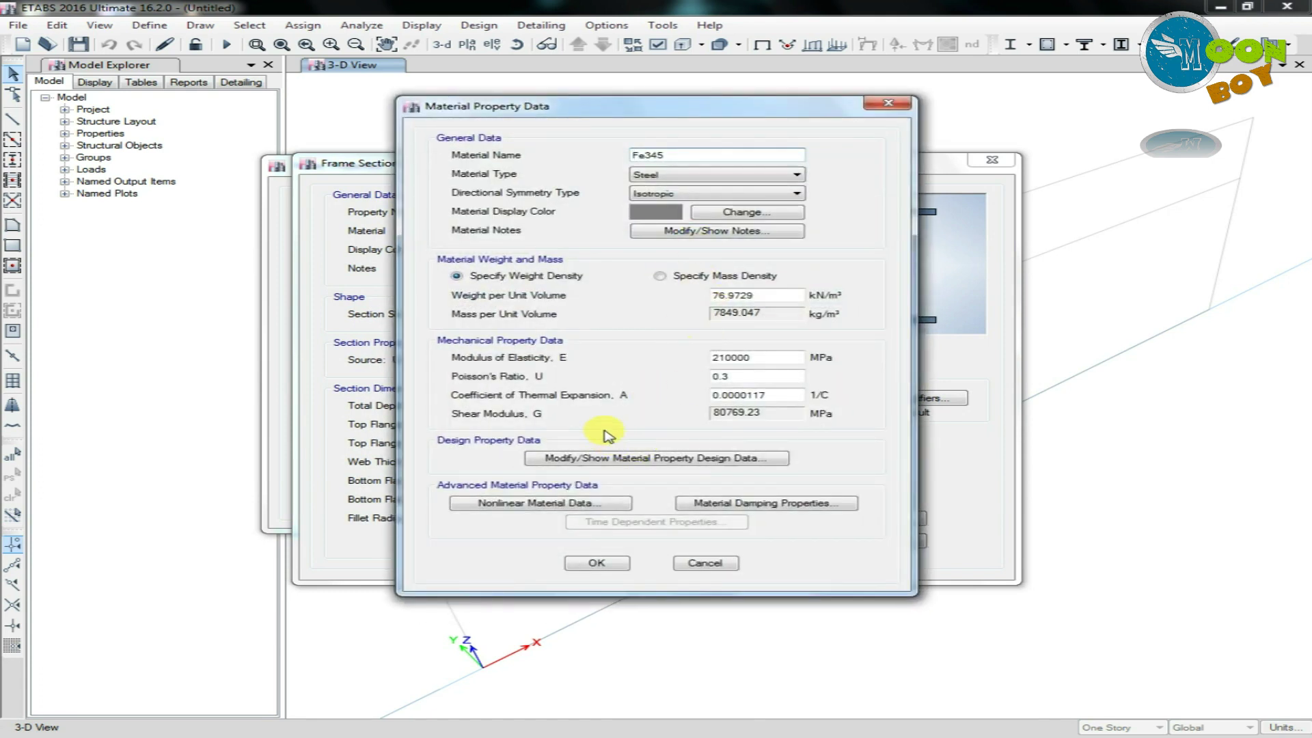
left_click(593, 564)
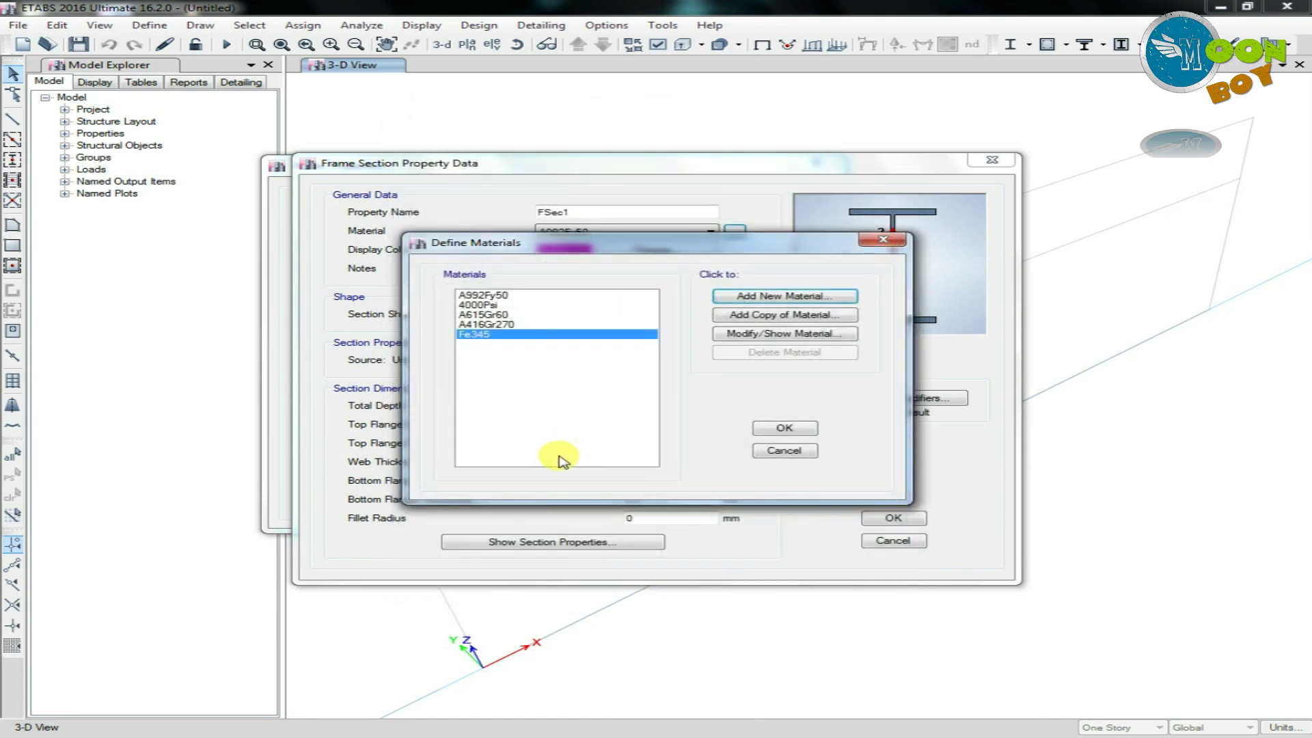
- Set the section's total depth to 500 mm with 250×25 mm flanges and a 13 mm web
left_click(764, 428)
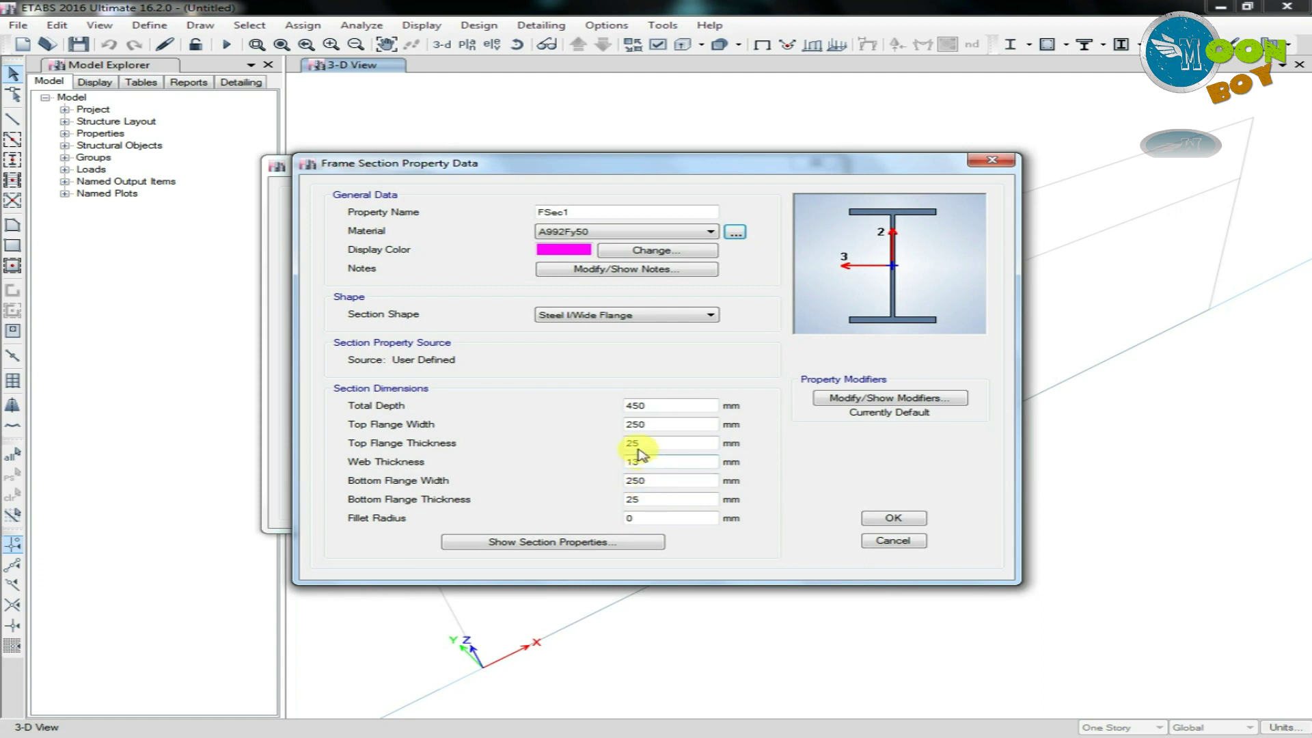
left_click_drag(730, 172, 706, 209)
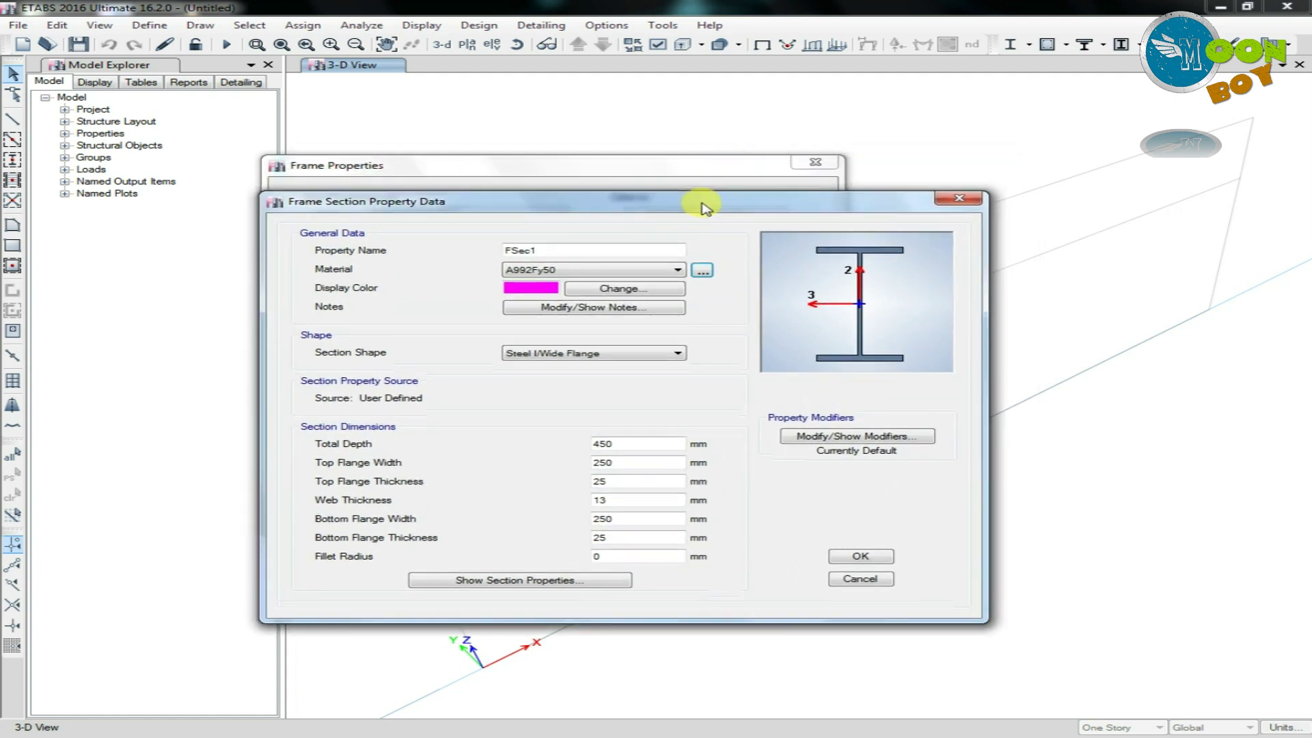
left_click(655, 443)
left_click_drag(655, 443, 601, 446)
type("50")
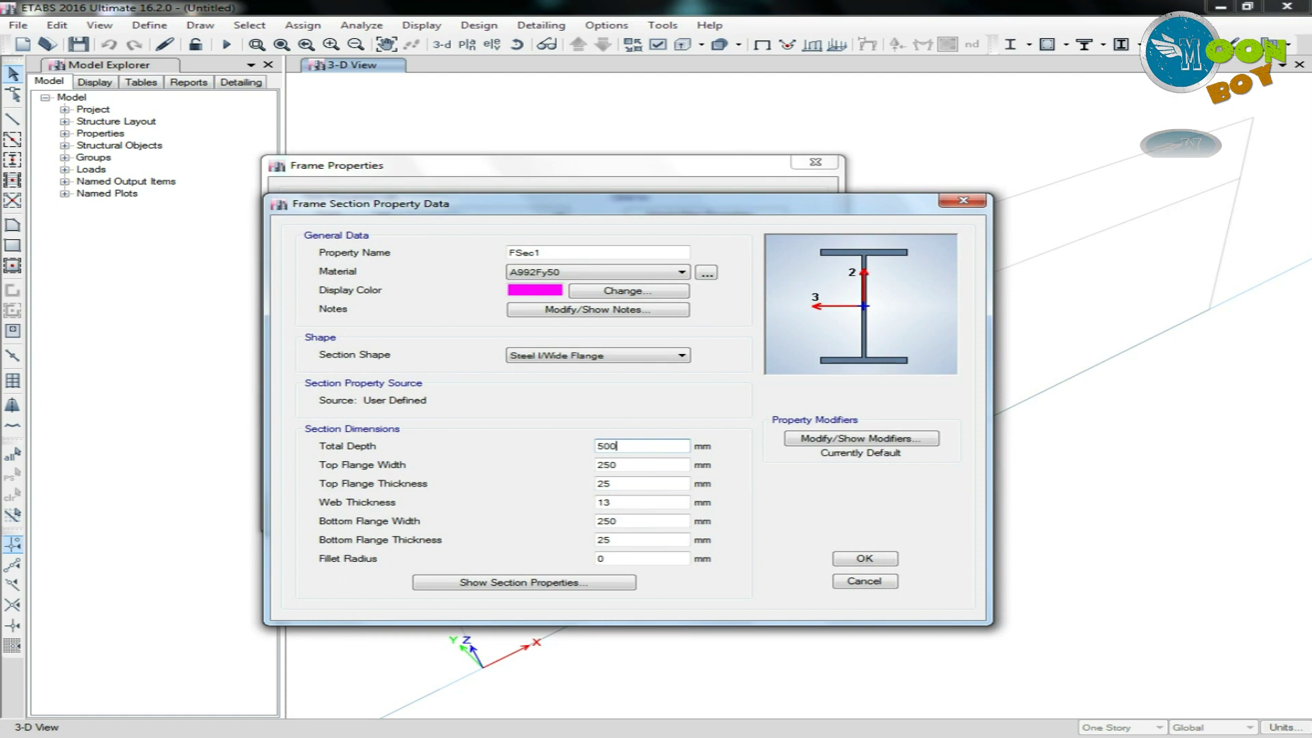
left_click(619, 466)
left_click_drag(624, 465, 569, 466)
type("2")
left_click(614, 485)
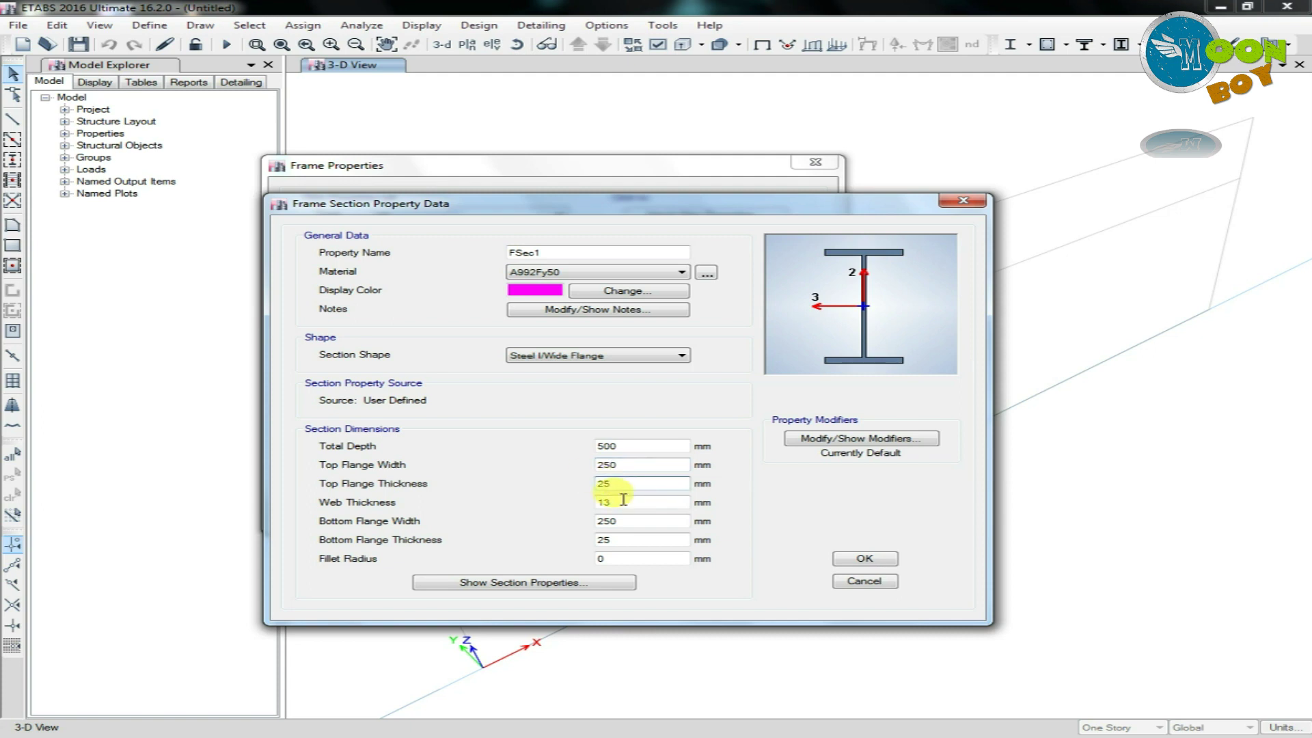
left_click(615, 504)
left_click(625, 521)
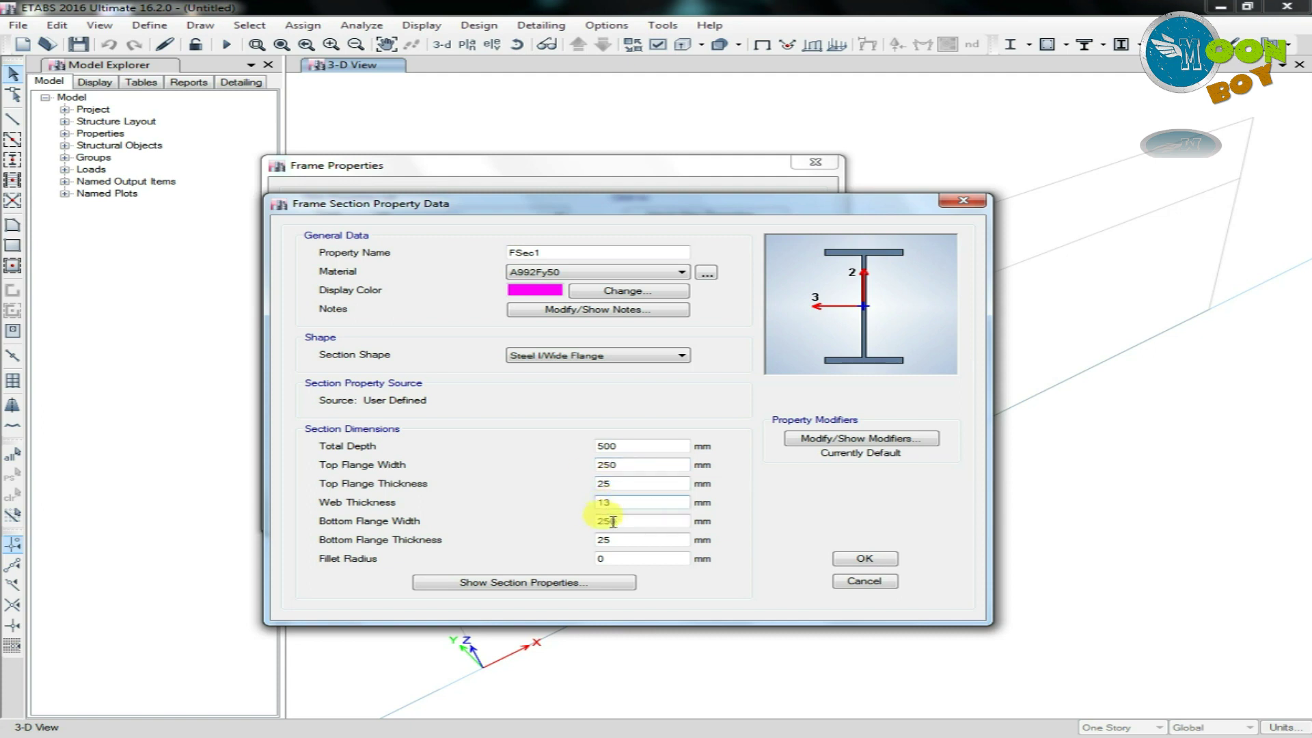
left_click(610, 540)
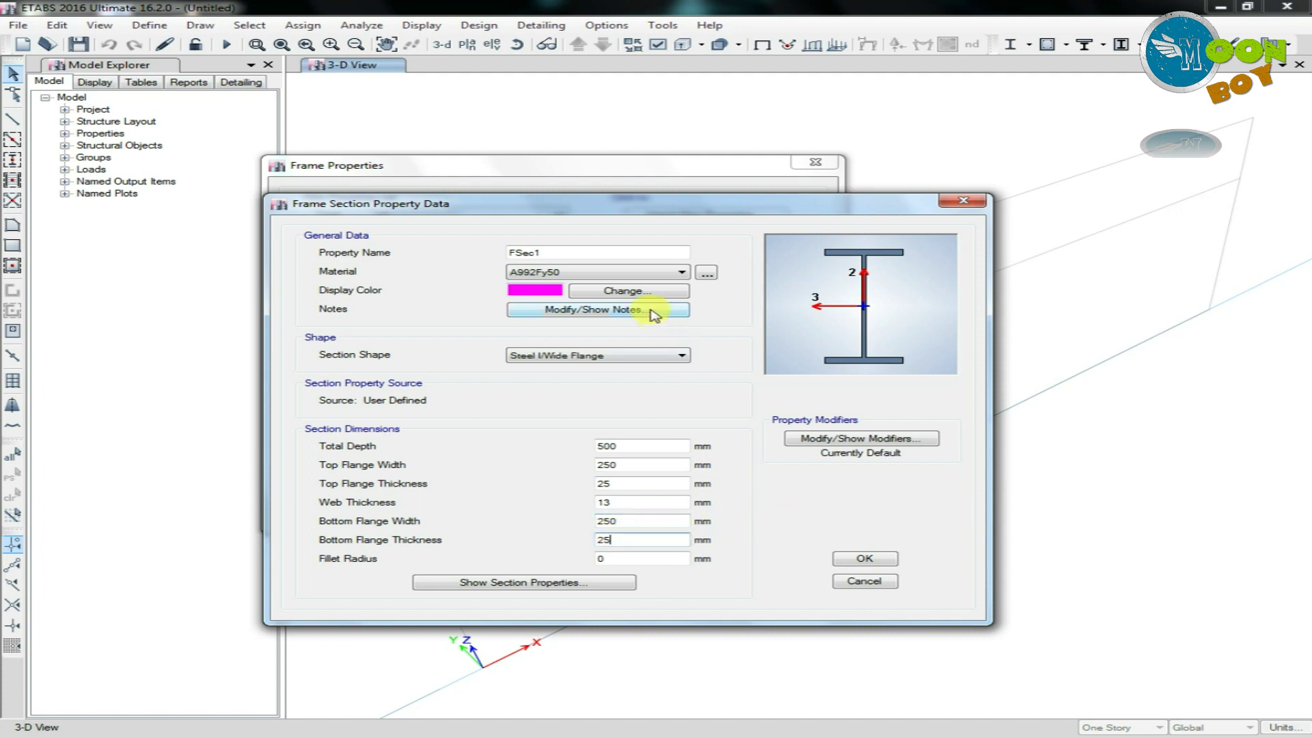
- Assign Fe345 material, name the section 'I 500', and save it
left_click(647, 272)
left_click(574, 325)
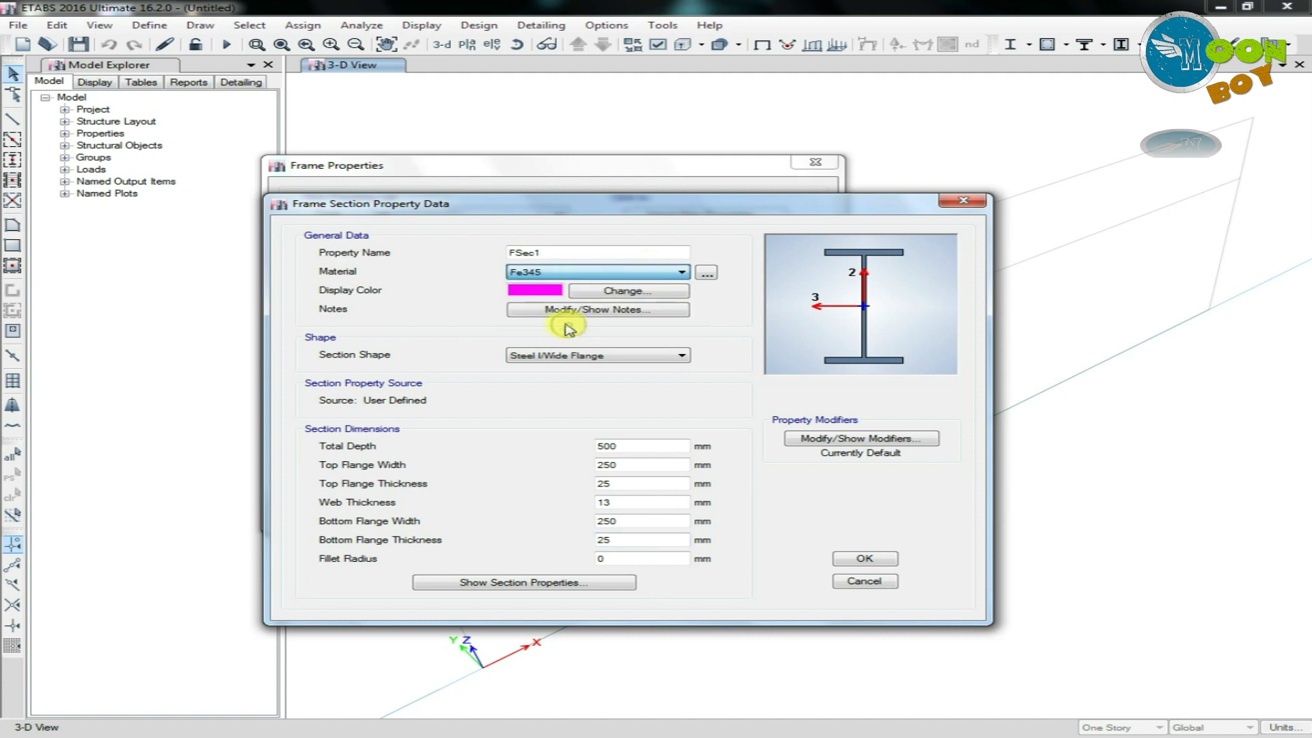
left_click(551, 252)
left_click_drag(552, 252, 440, 249)
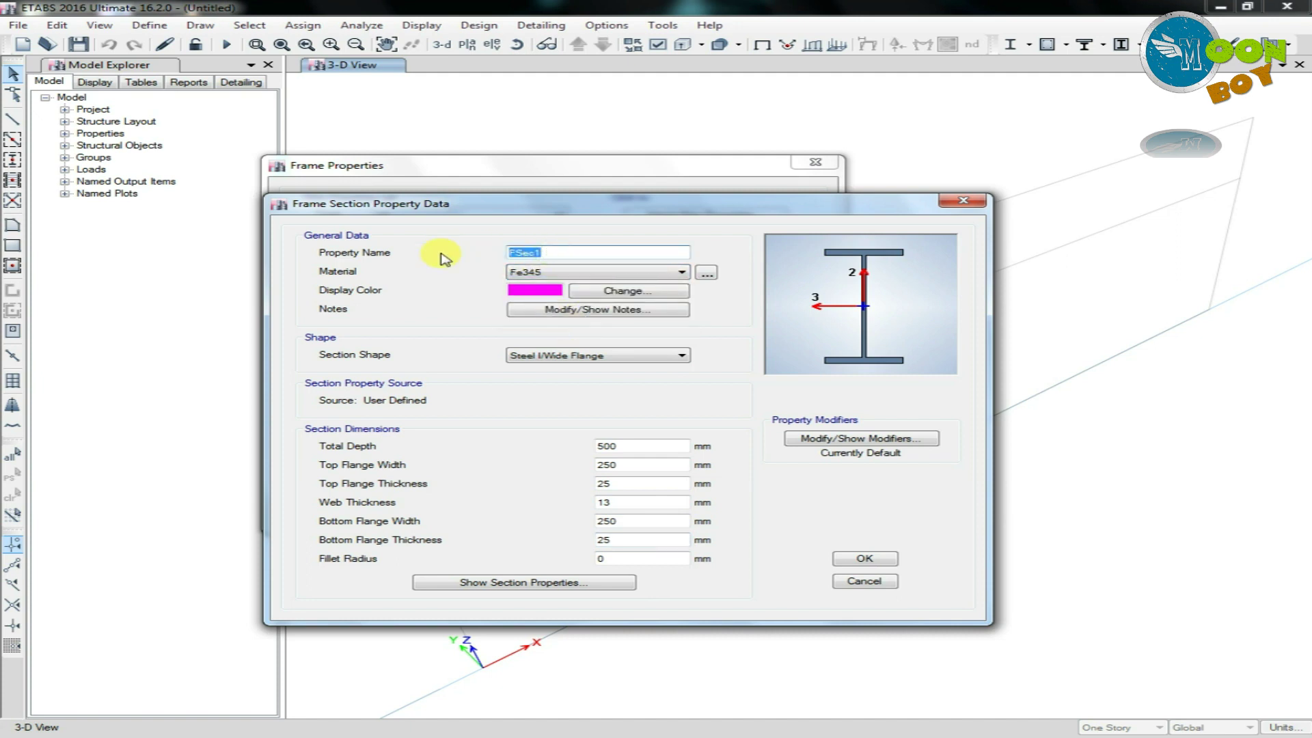
type("I")
left_click_drag(653, 208, 676, 213)
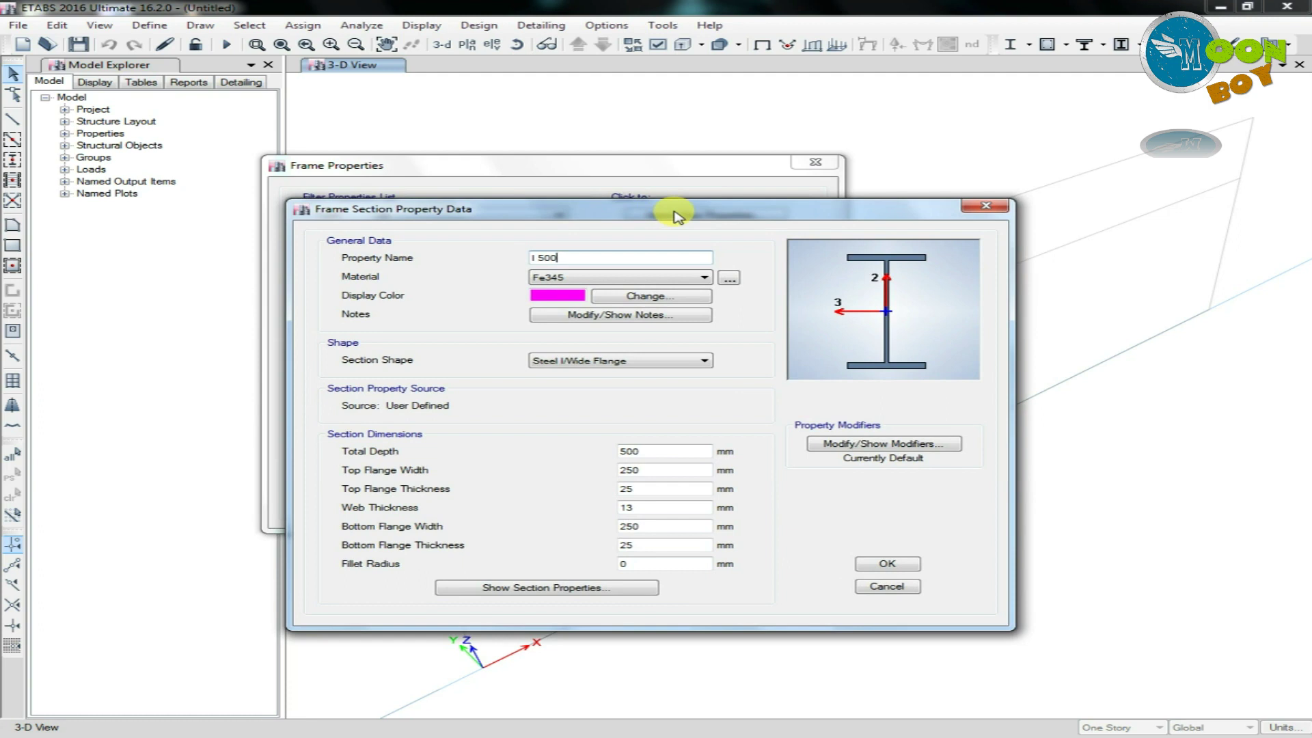
left_click(887, 564)
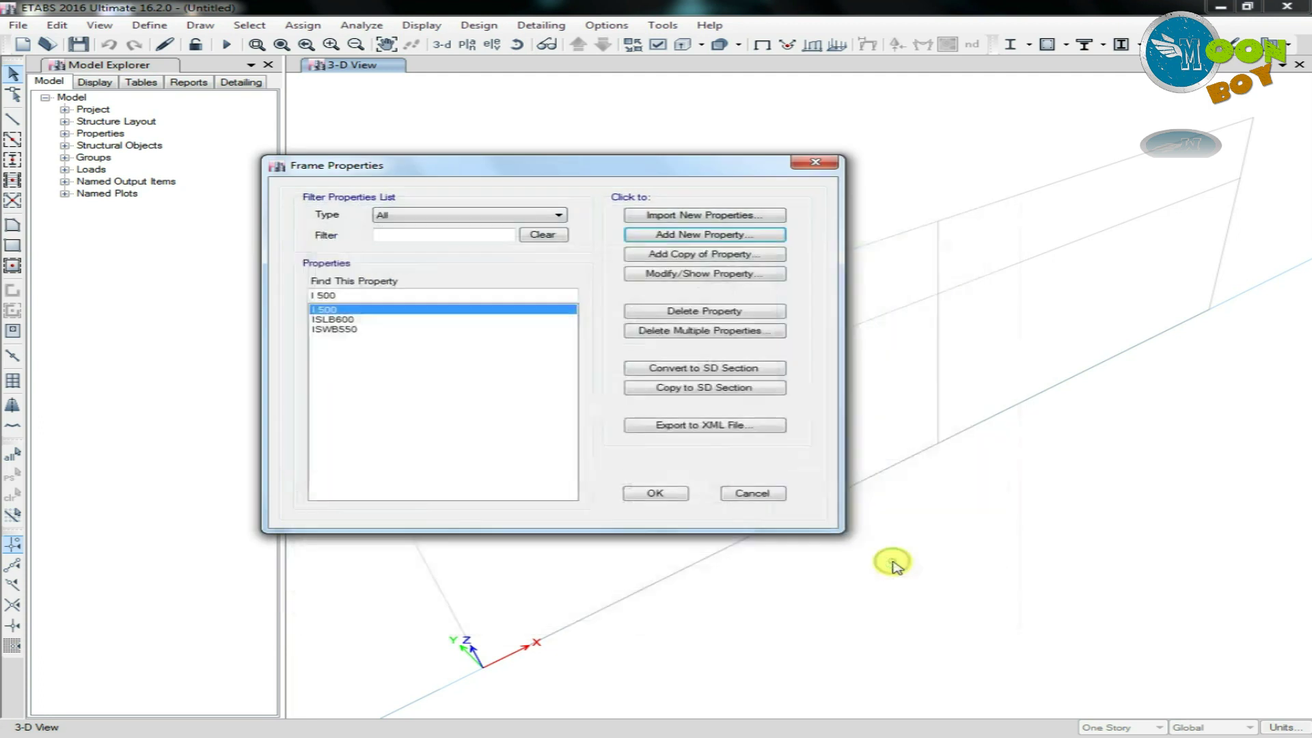
- Delete the ISLB600 and ISWB550 sections from the frame properties
left_click(349, 318)
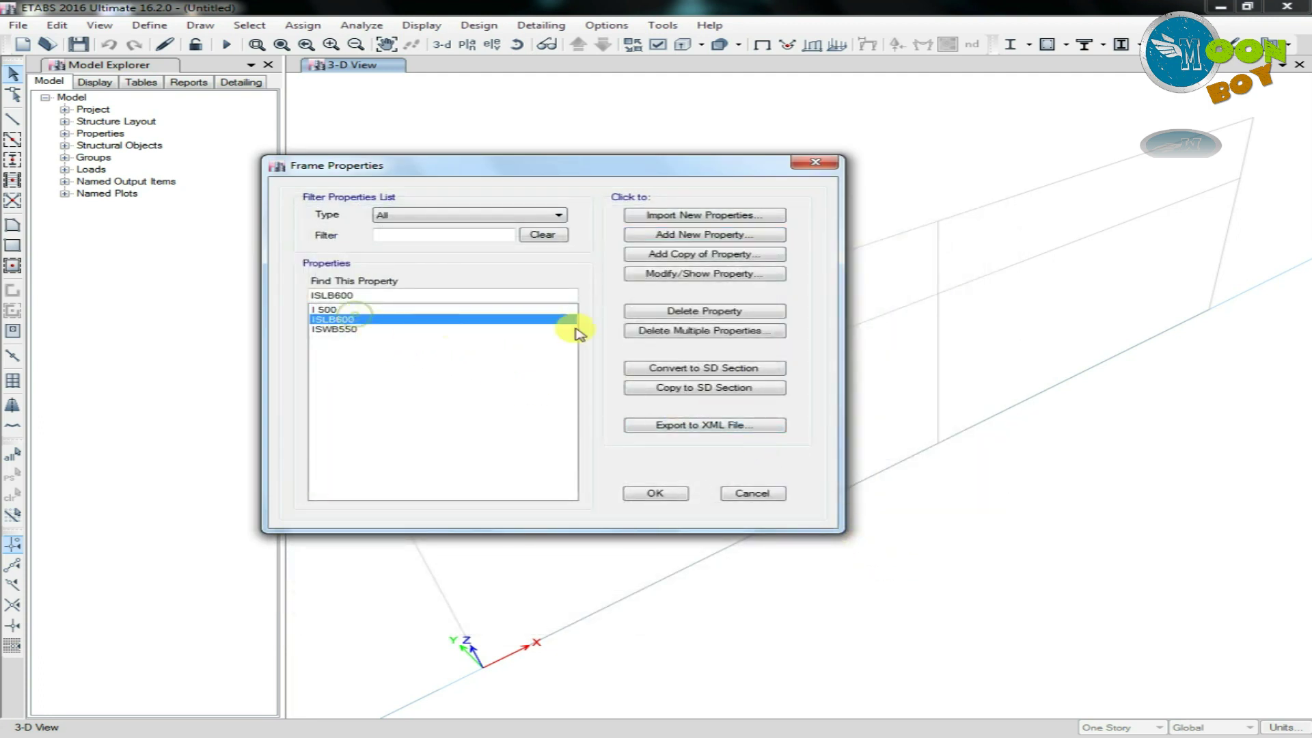
left_click(704, 312)
left_click(704, 428)
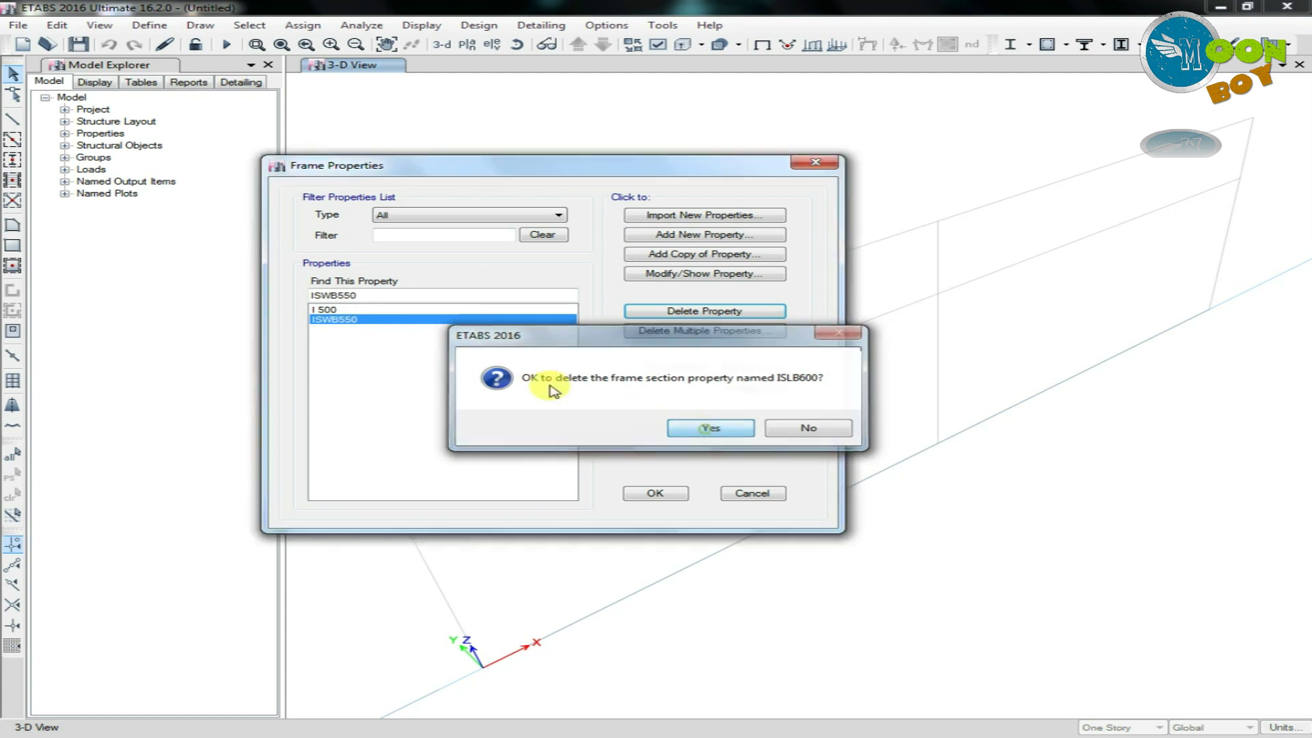
left_click(704, 311)
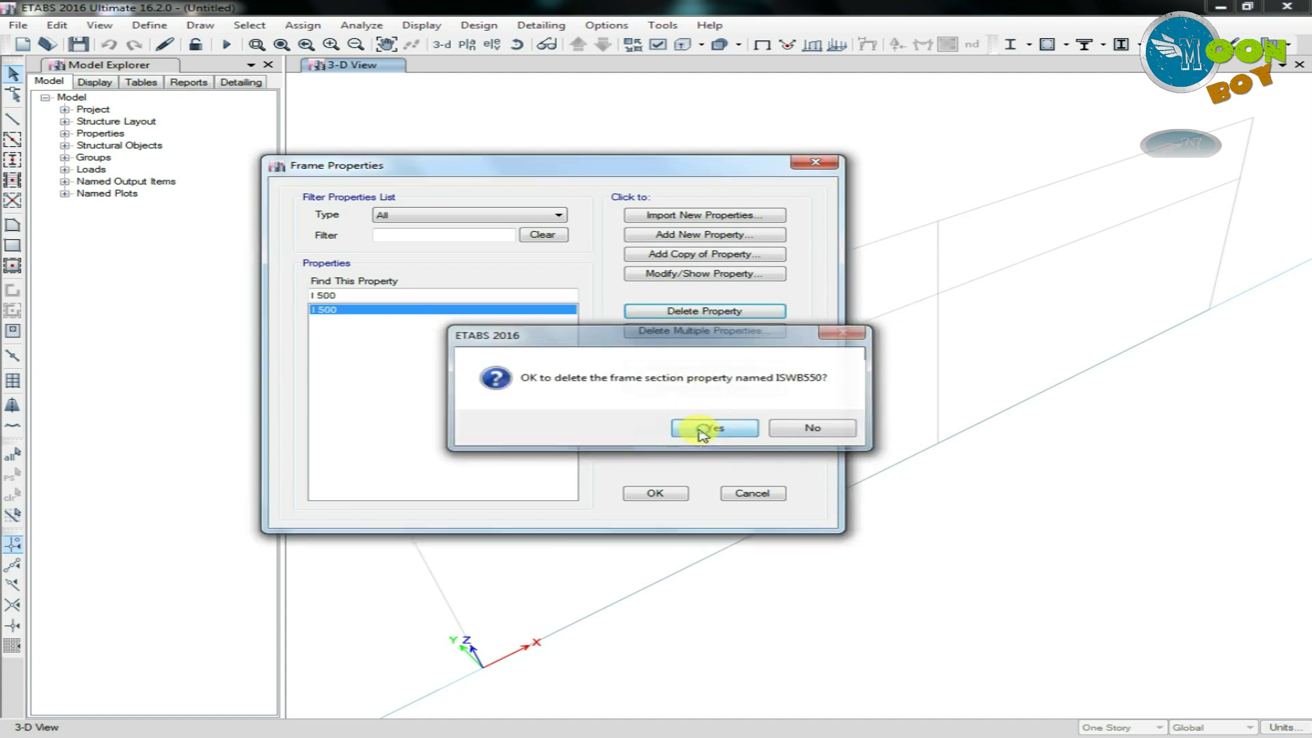
left_click(684, 429)
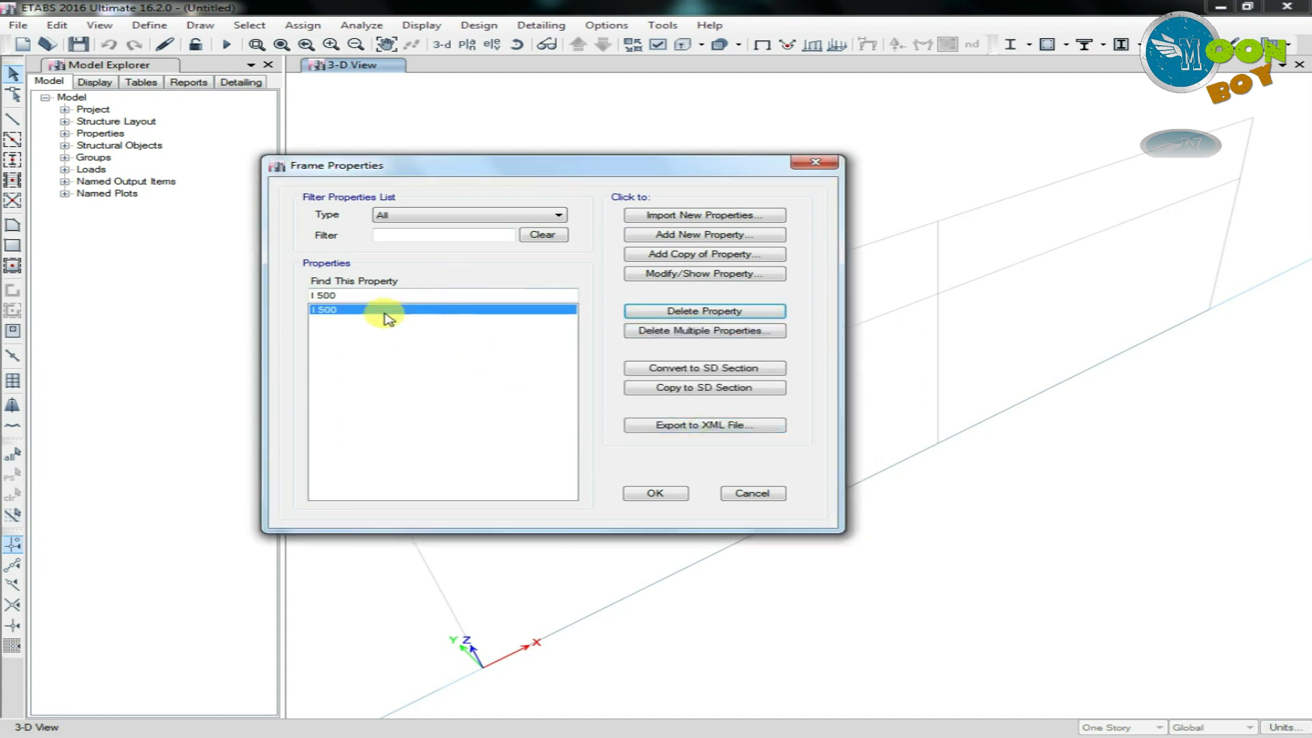
- Copy I 500 into a new section 'I 300' with 300 mm total depth
left_click(704, 254)
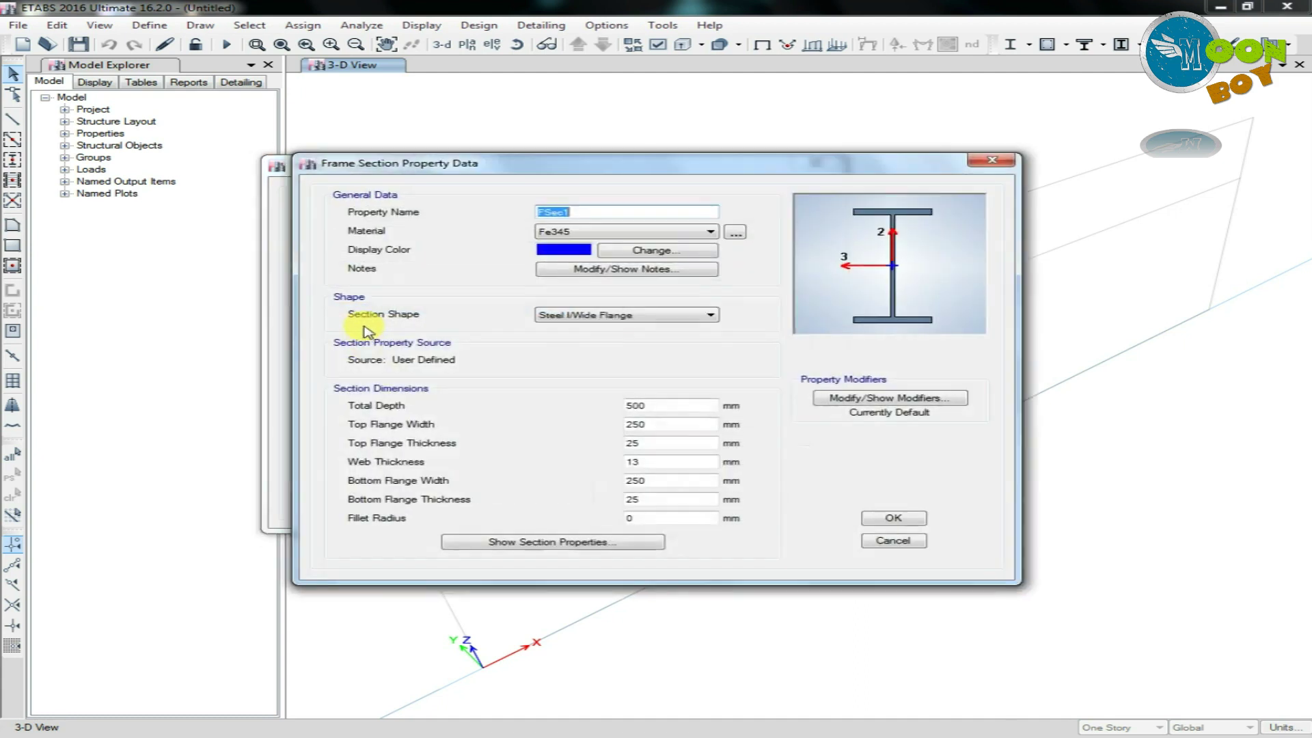
double_click(662, 407)
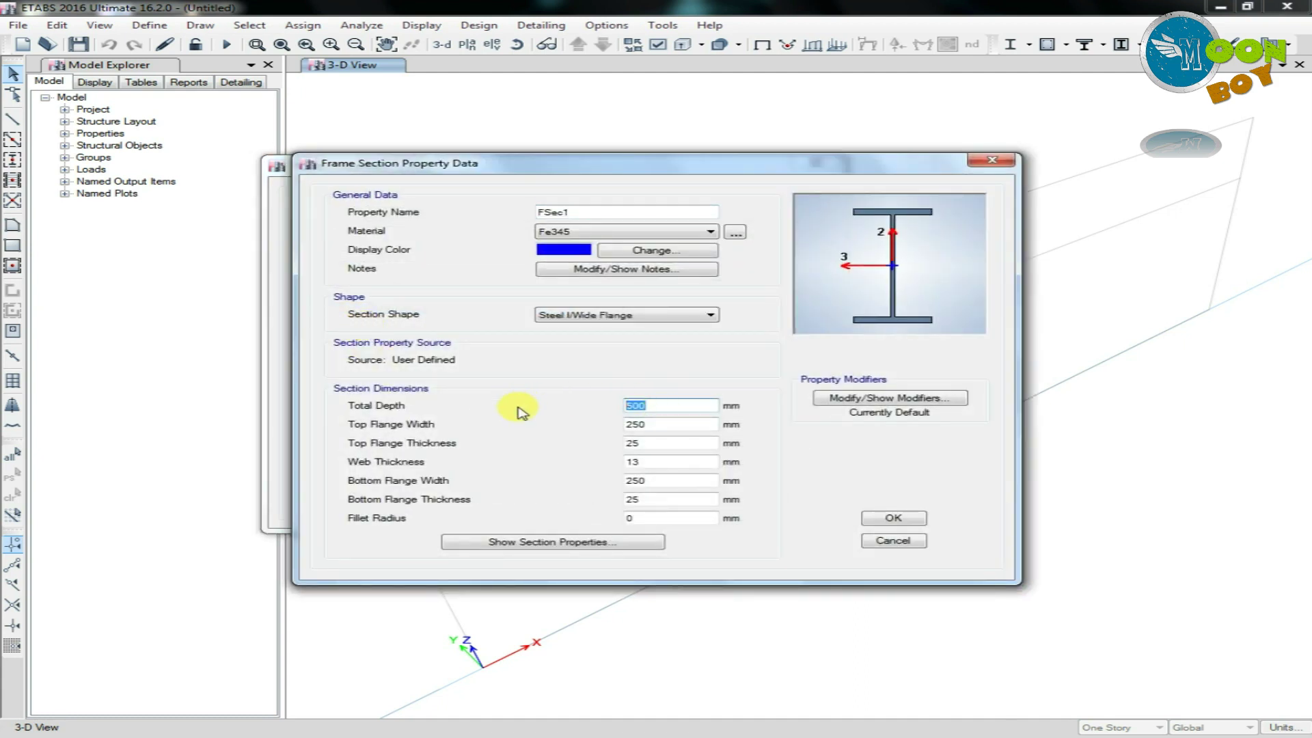
type("3")
double_click(559, 213)
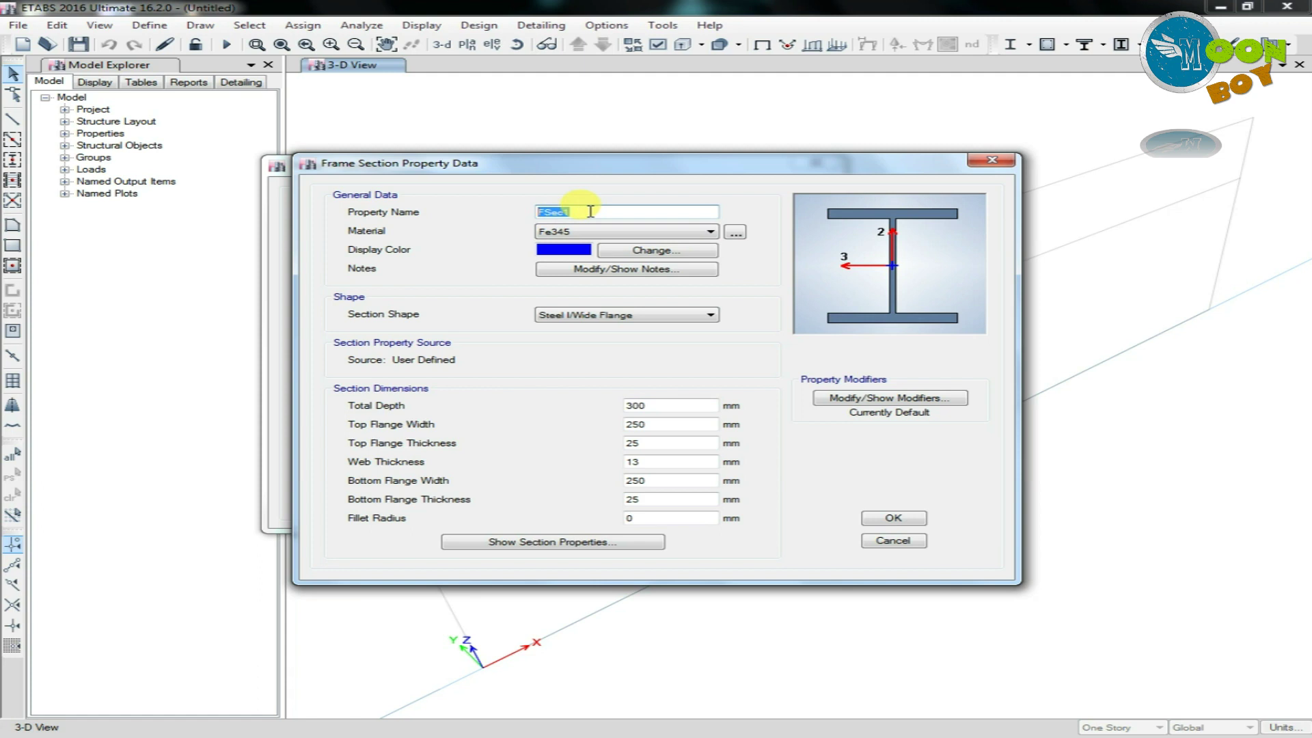
type("I 300")
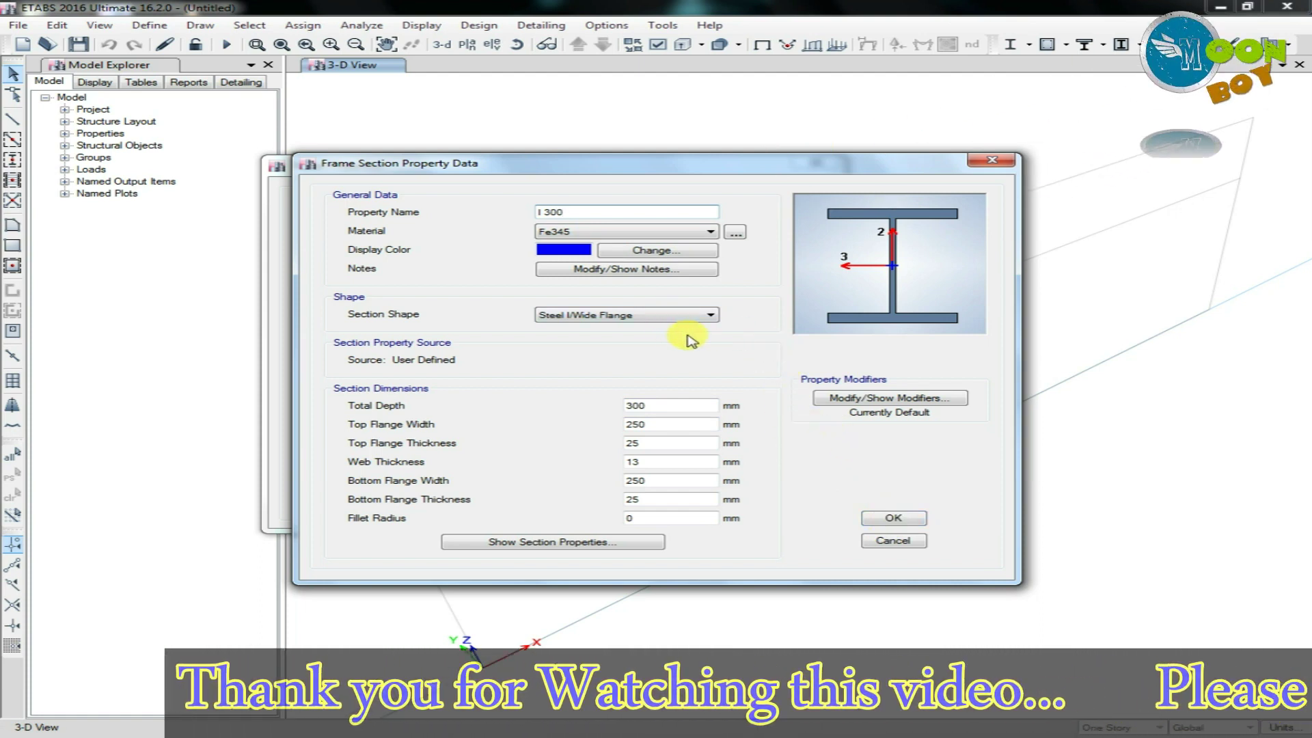
left_click(893, 520)
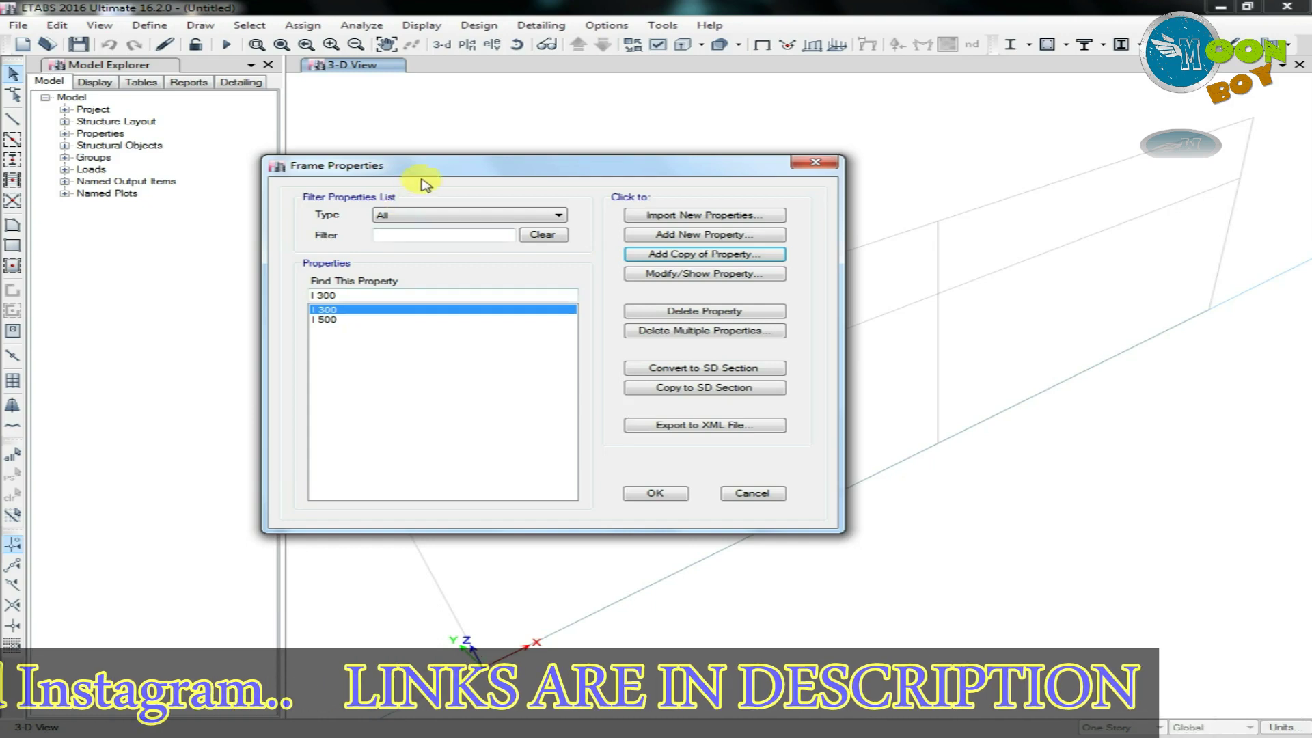
- Add a new frame section and pick the Nonprismatic shape type
left_click_drag(462, 167, 519, 232)
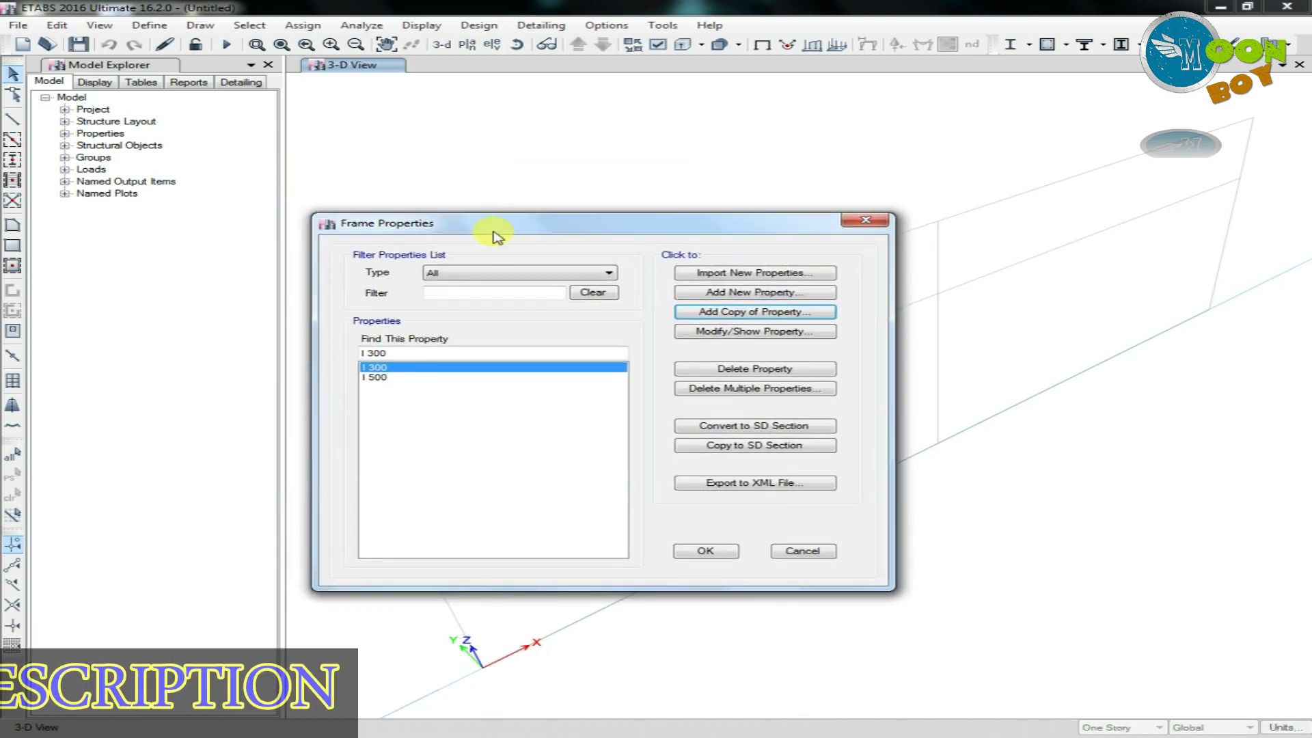
left_click(747, 295)
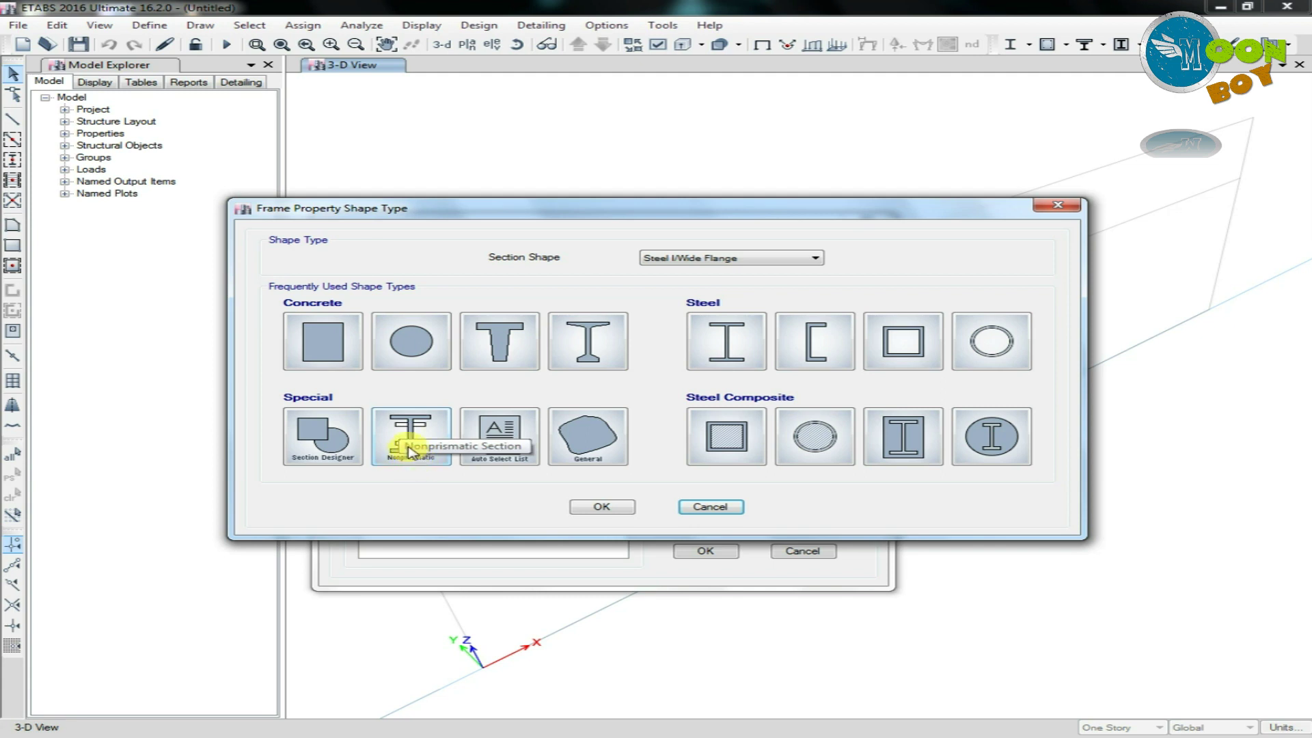
left_click(413, 463)
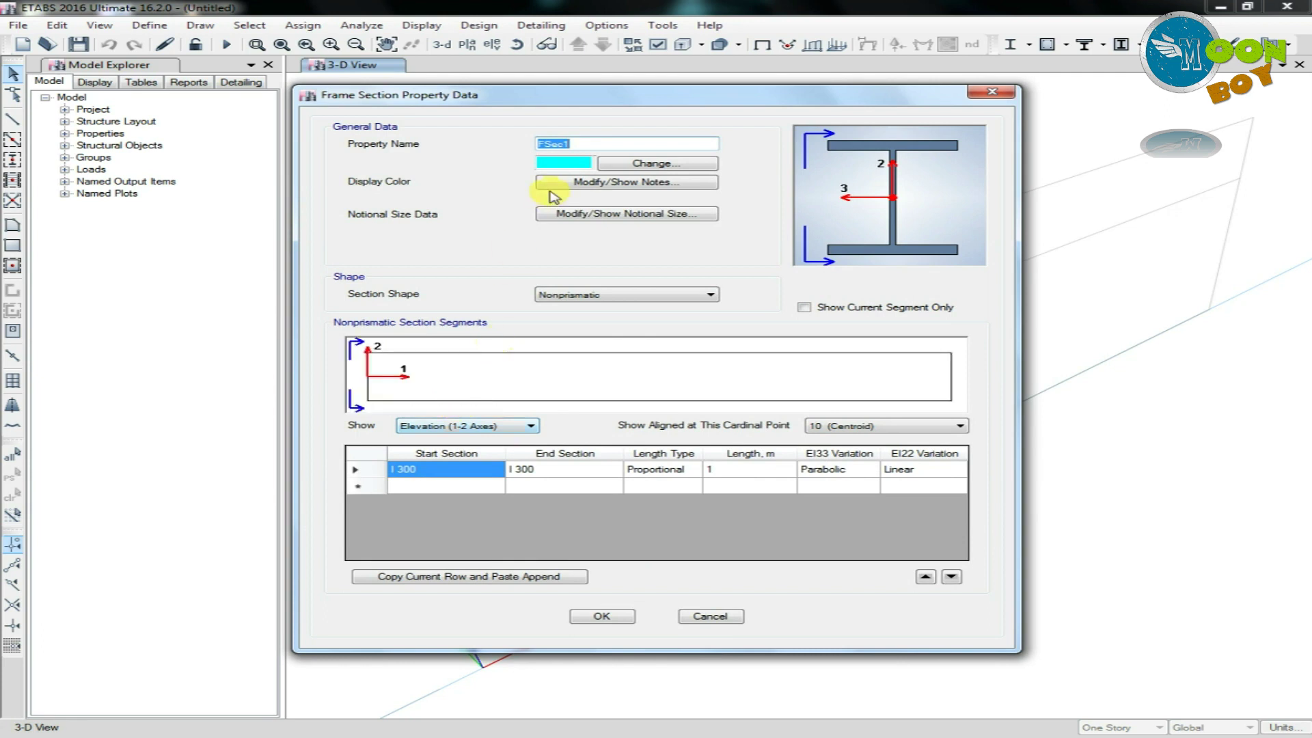
- Name the new nonprismatic section 'TAPPERED I'
left_click(582, 142)
double_click(582, 142)
type("T")
type("APPERED I")
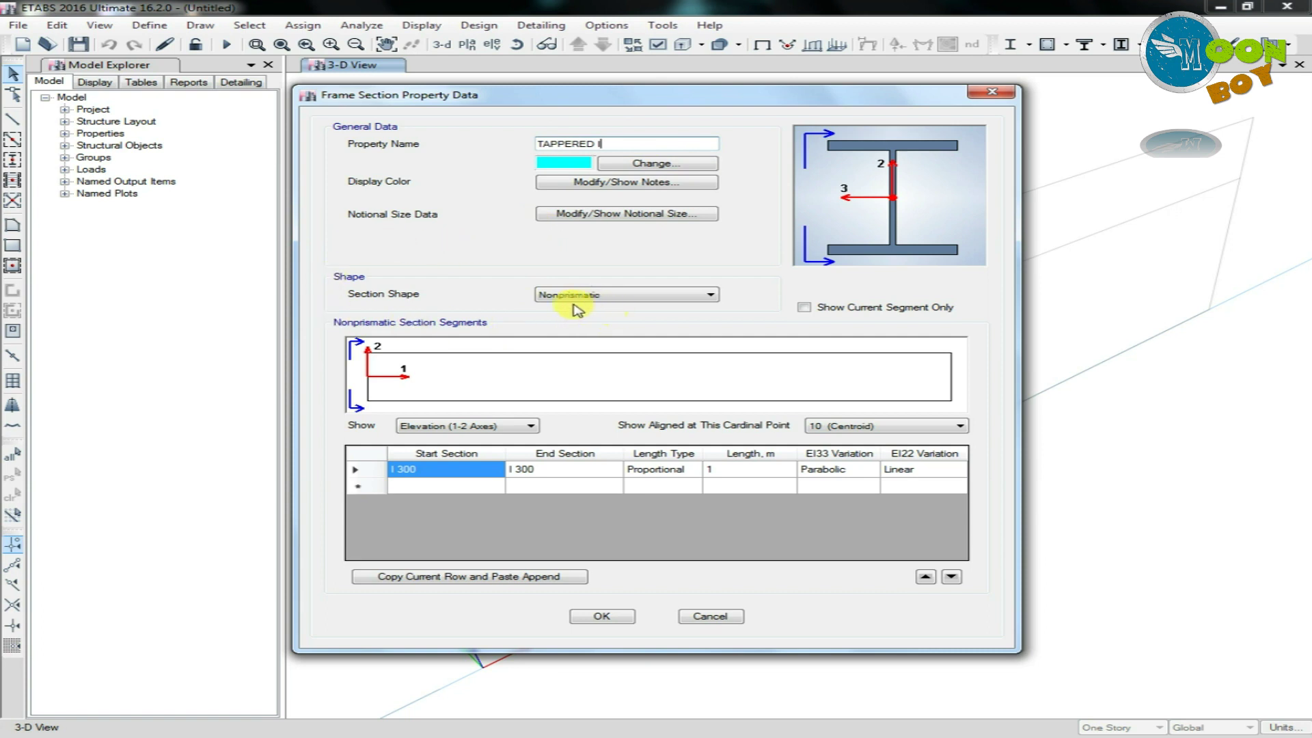
- Define a segment from I 500 to I 300, EI33 parabolic and EI22 linear, and confirm
mouse_move(531, 371)
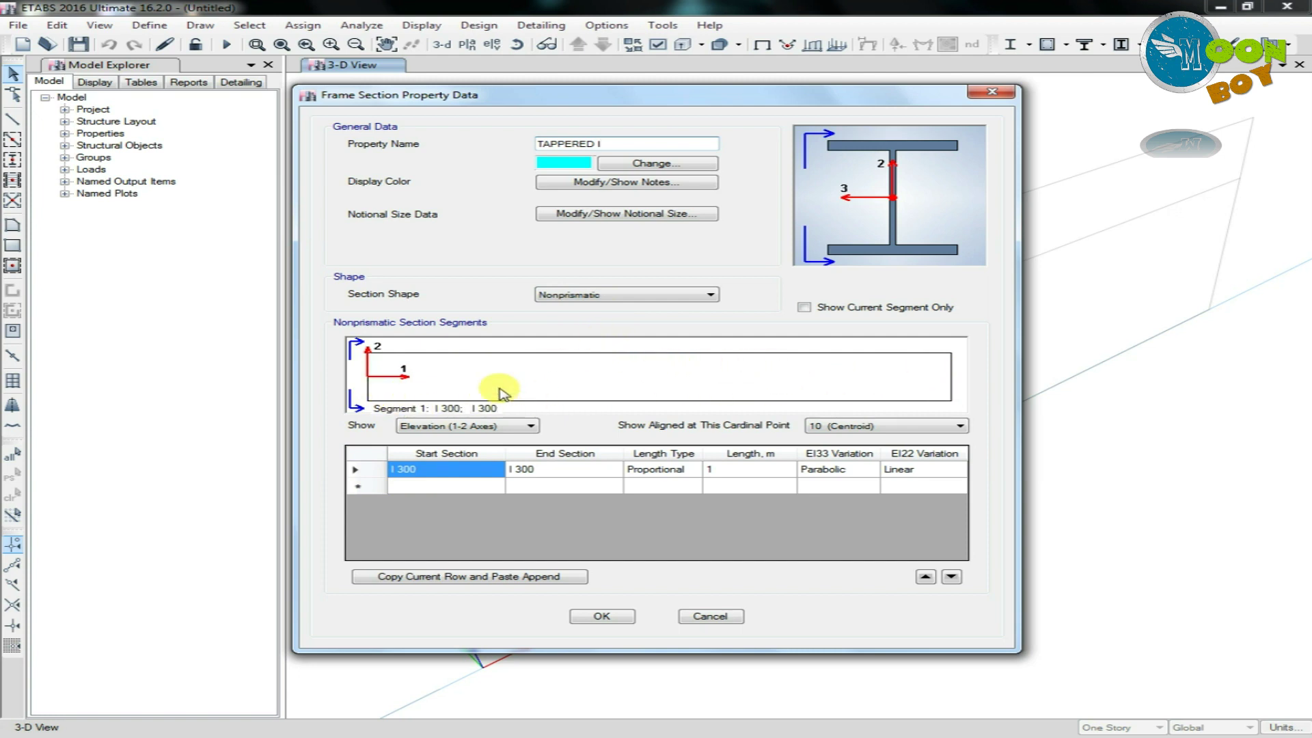
left_click(473, 474)
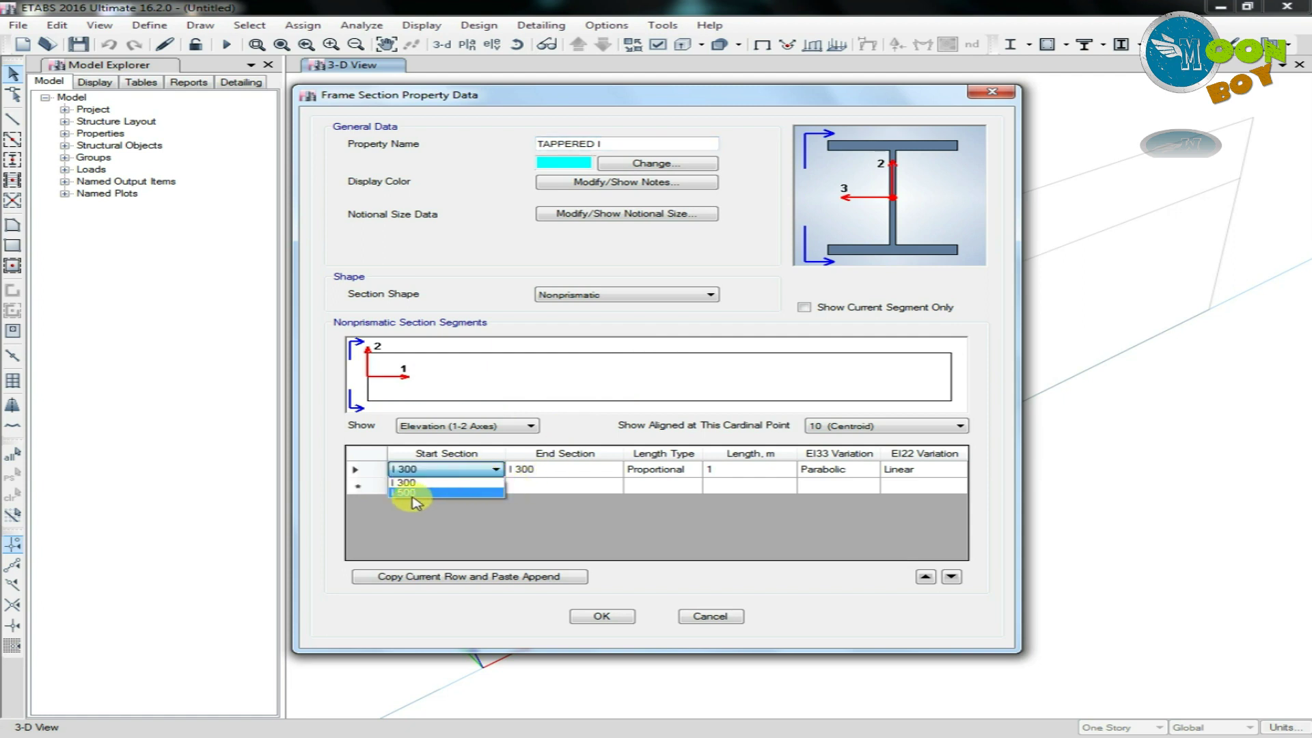
left_click(412, 494)
left_click(567, 471)
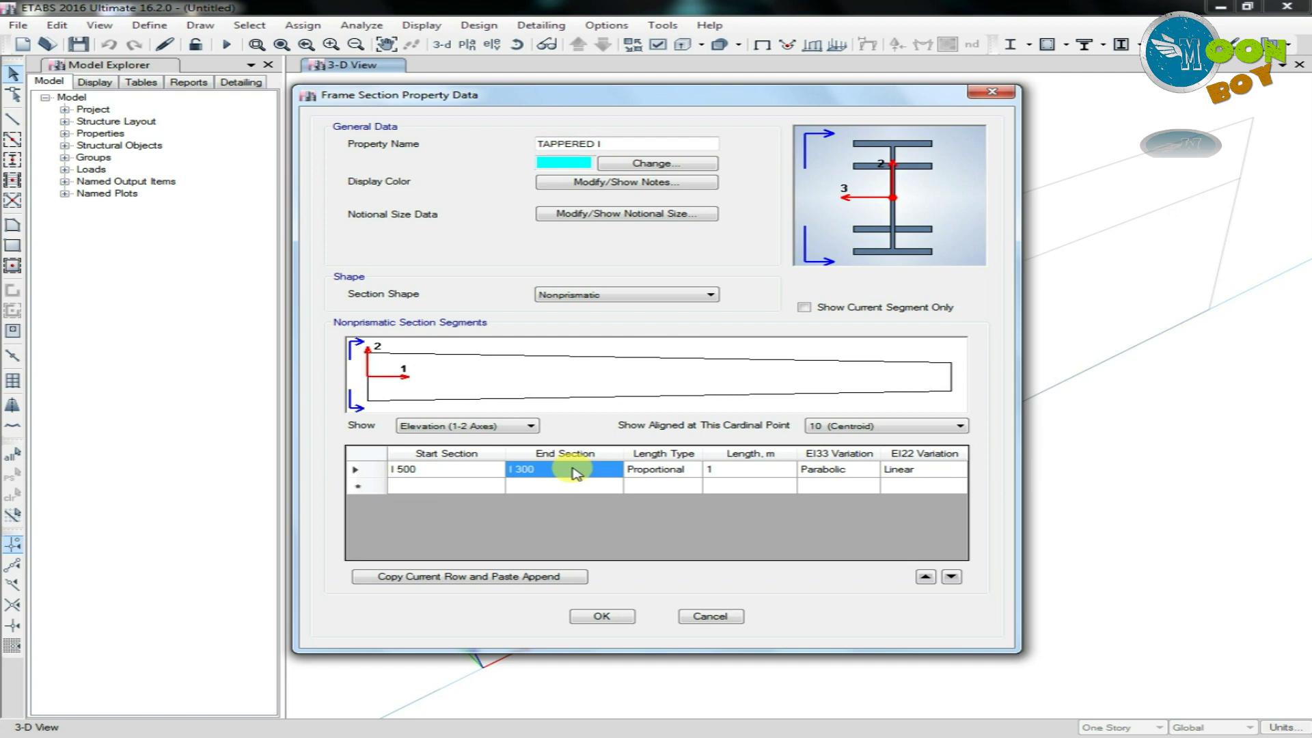
left_click(578, 471)
left_click(673, 472)
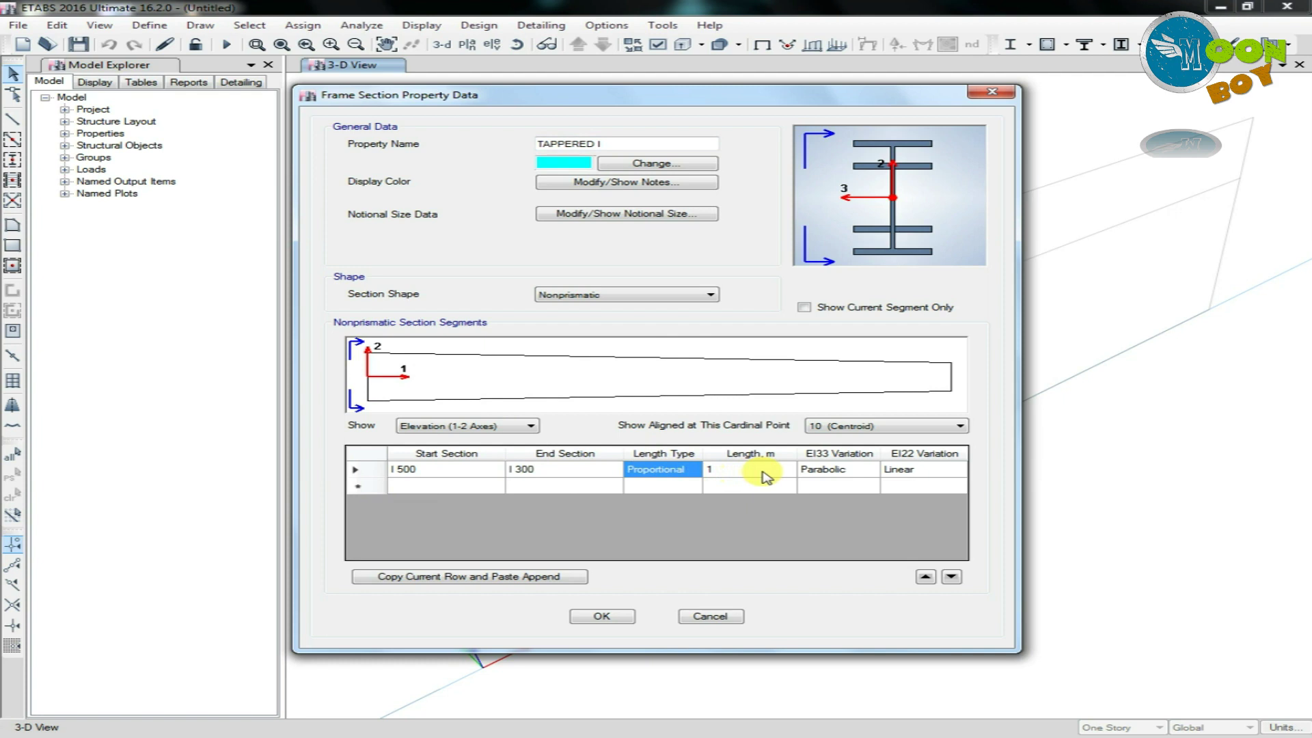
left_click(845, 471)
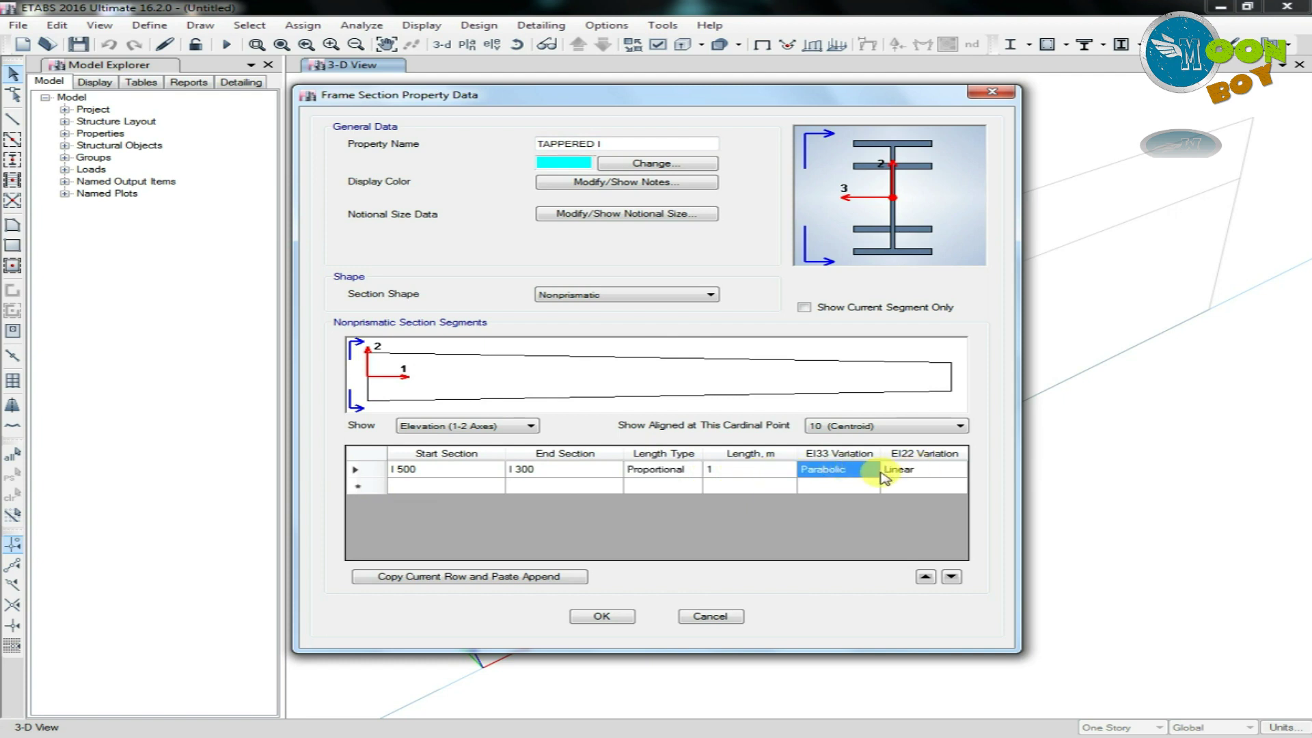
left_click(930, 477)
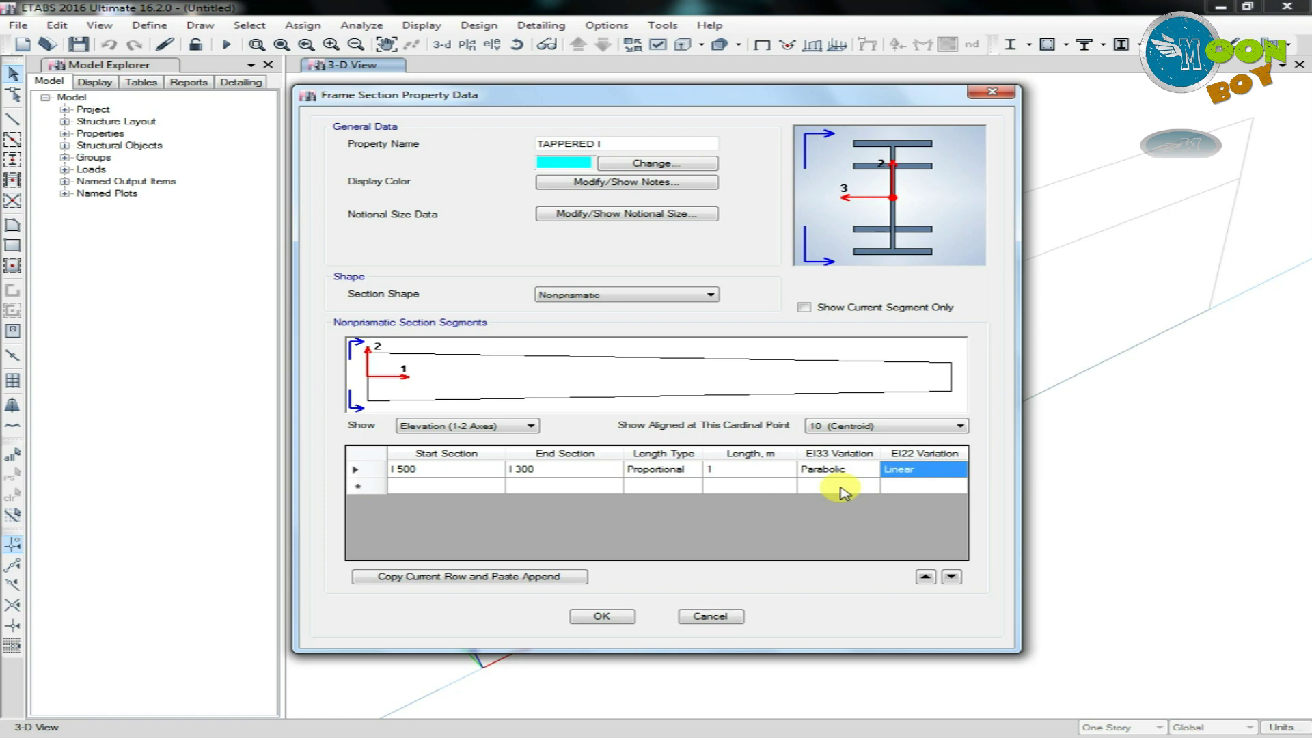
mouse_move(368, 396)
left_click(602, 617)
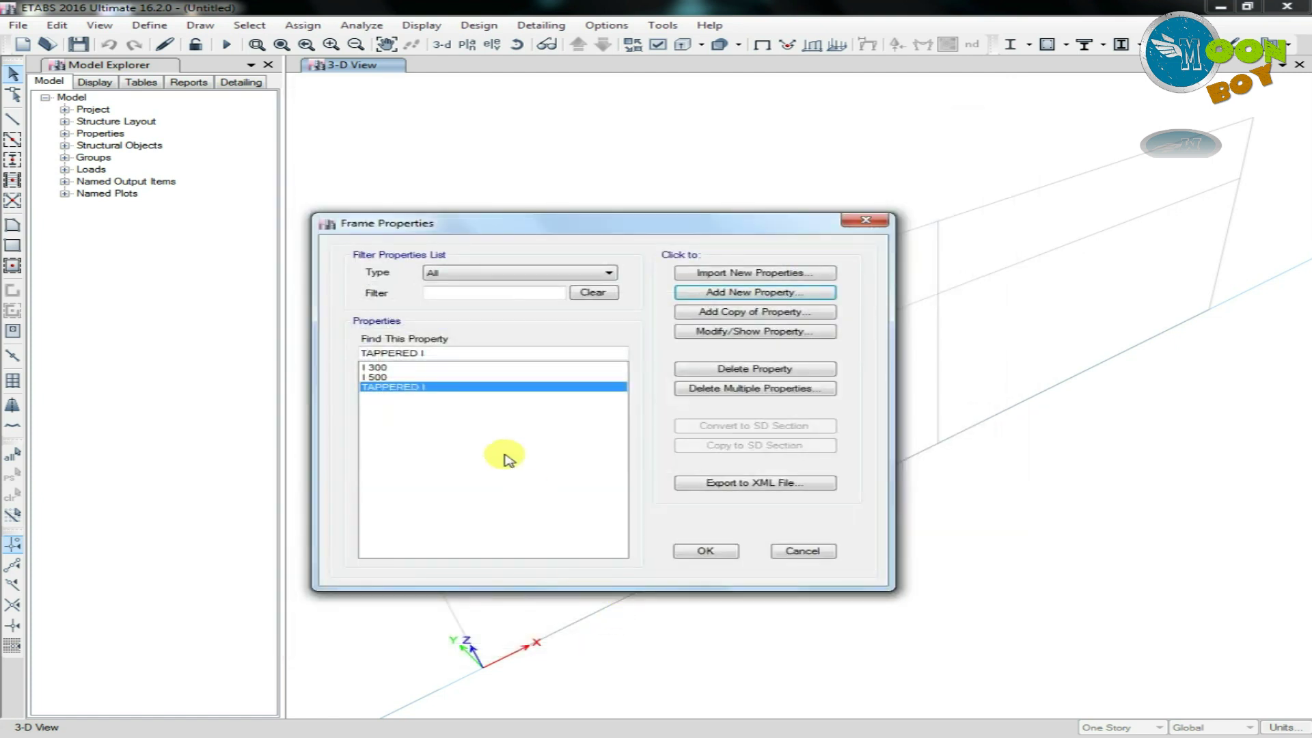
- Quick-draw I 500 columns at grid points A1 and C1
left_click(713, 552)
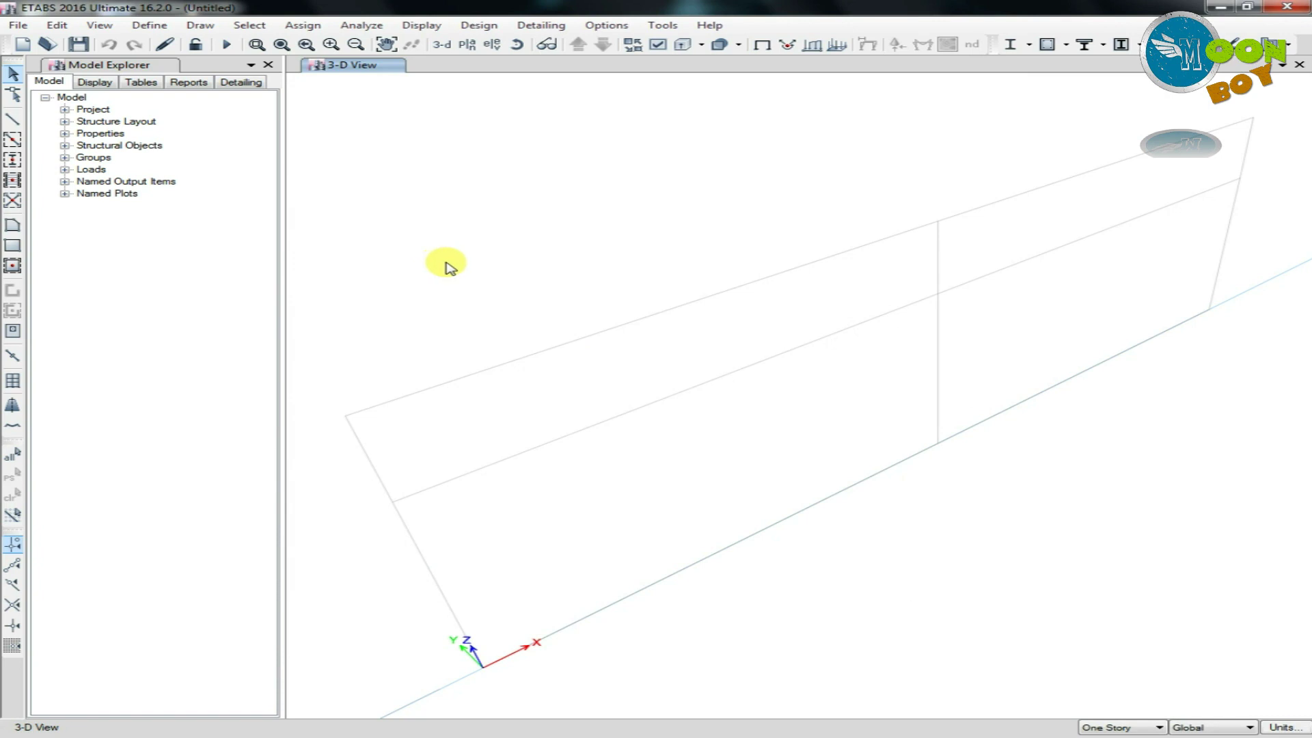
left_click(13, 162)
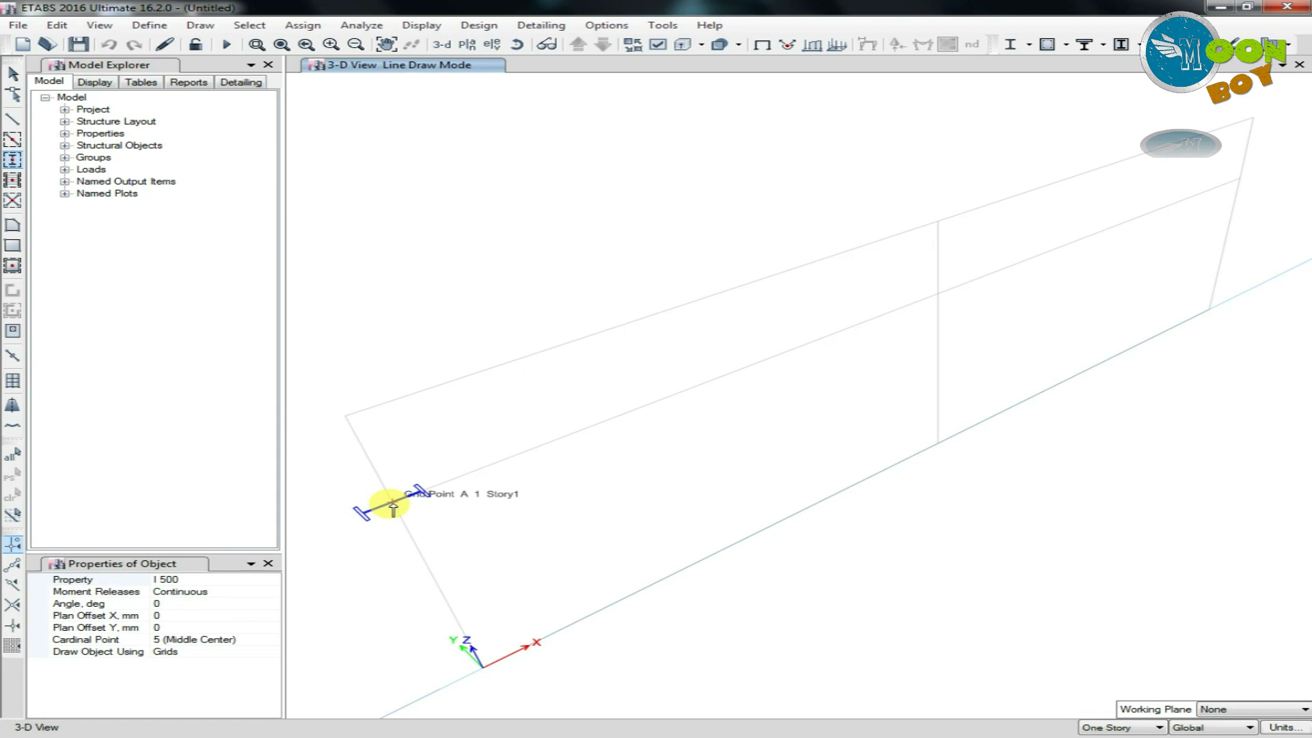
left_click(393, 506)
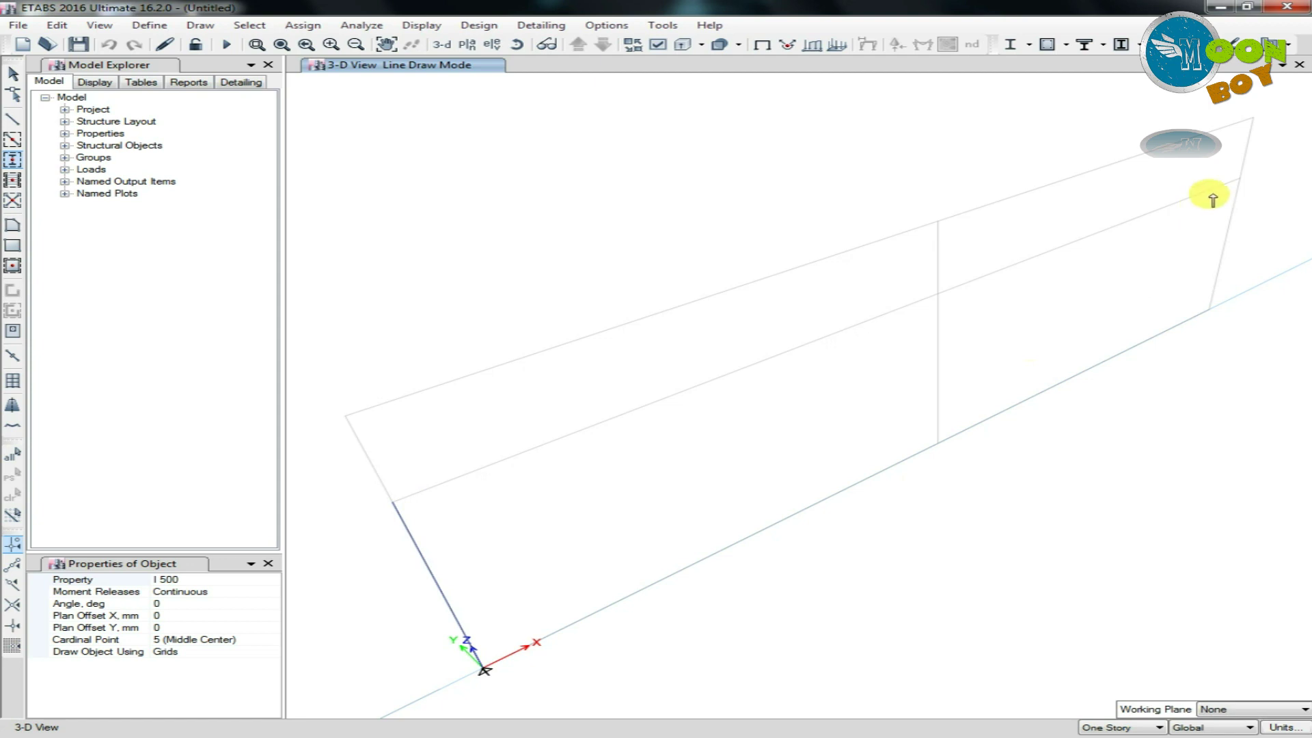
left_click(1237, 179)
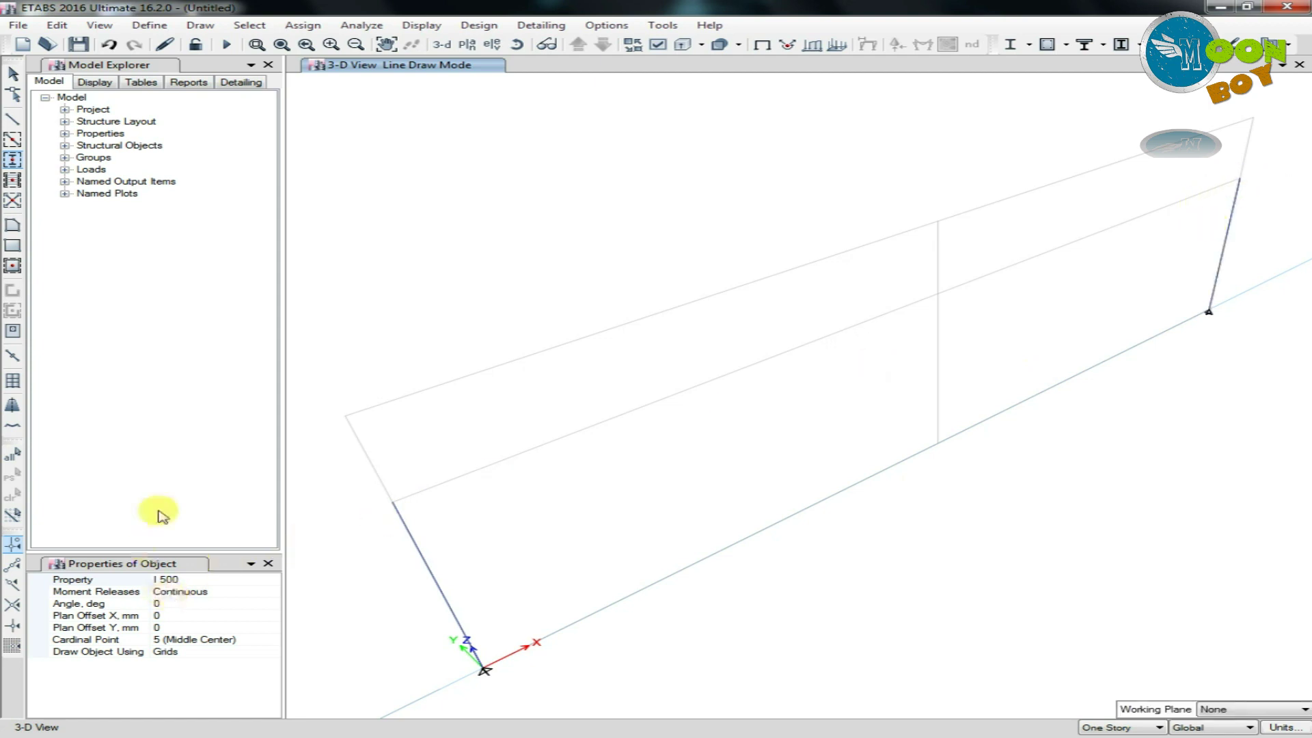
- Draw two TAPPERED I rafters, from the left and right column tops to the central ridge joint
left_click(12, 122)
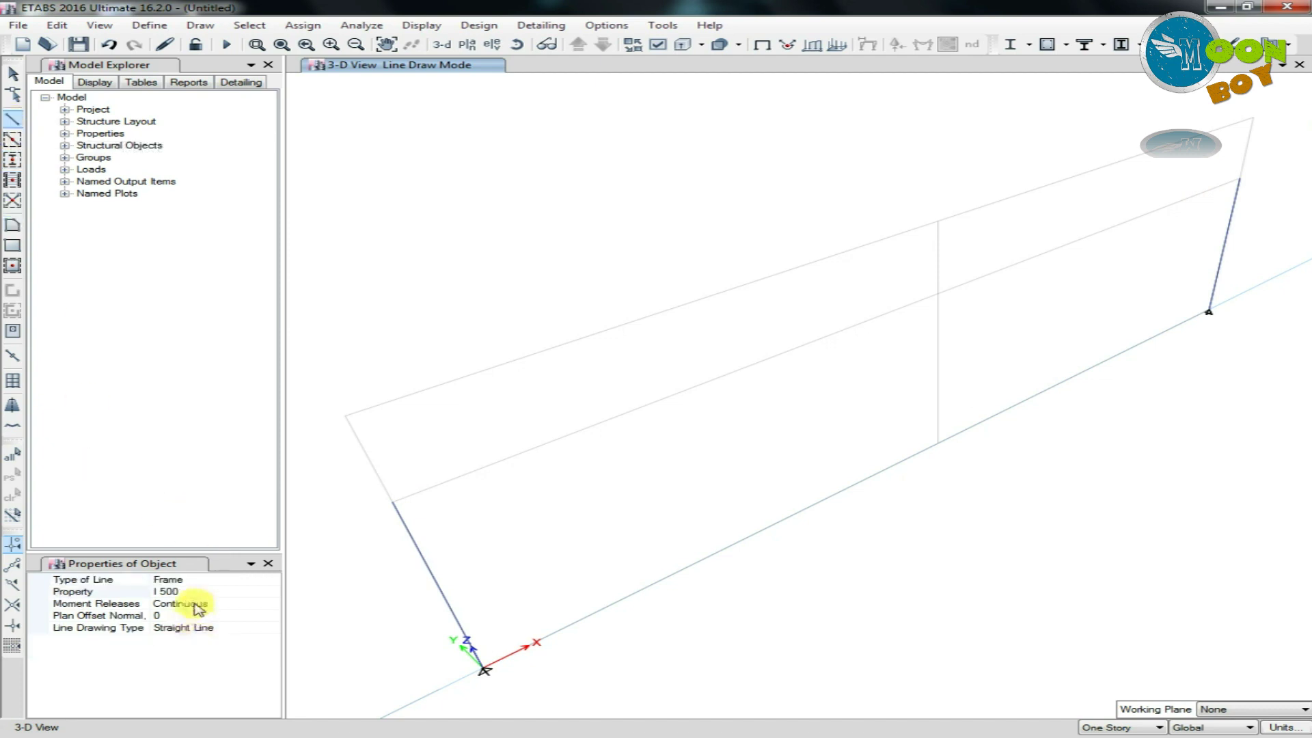
left_click(229, 592)
left_click(272, 592)
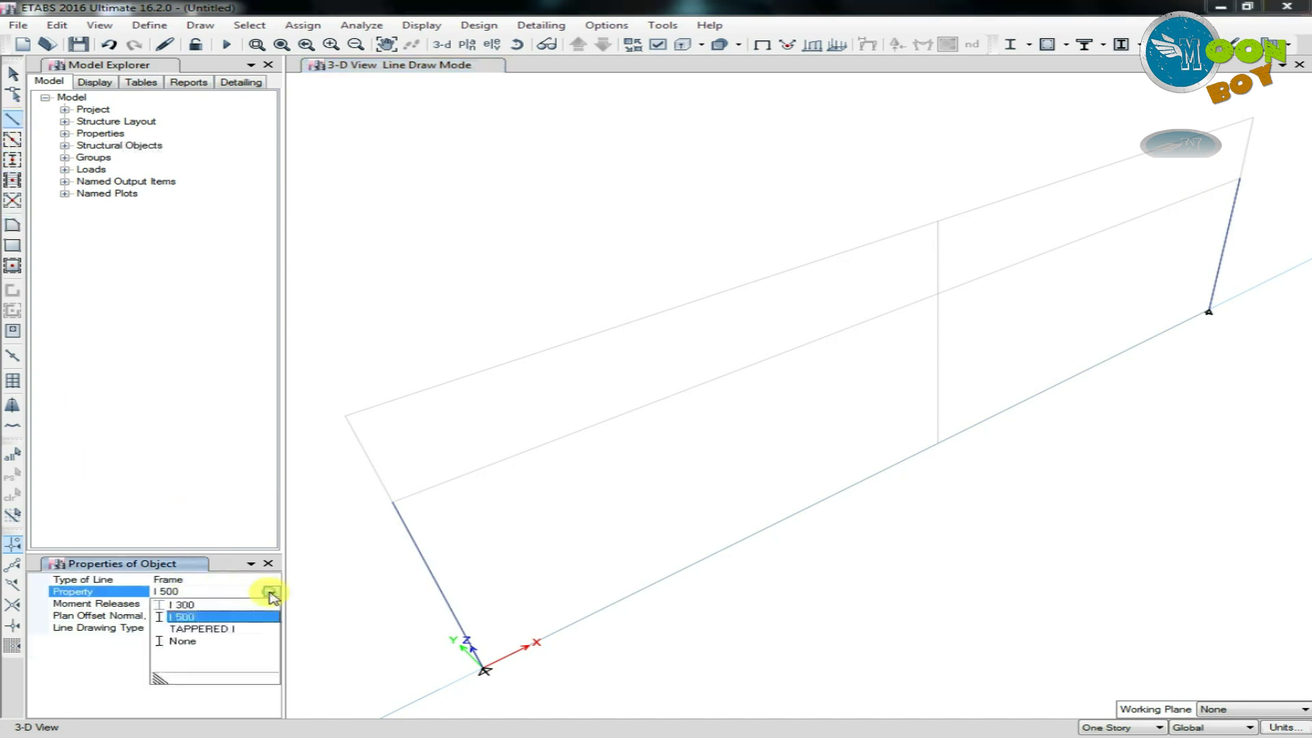
left_click(201, 629)
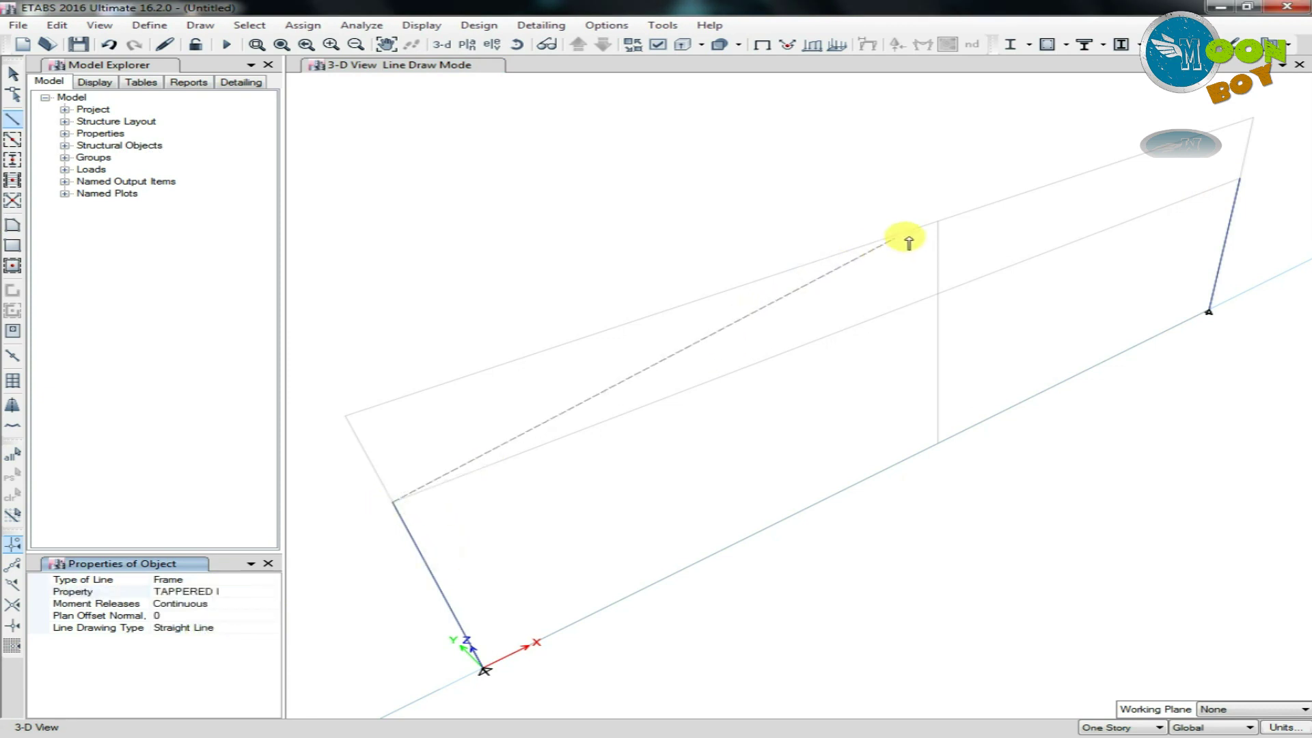
left_click(938, 224)
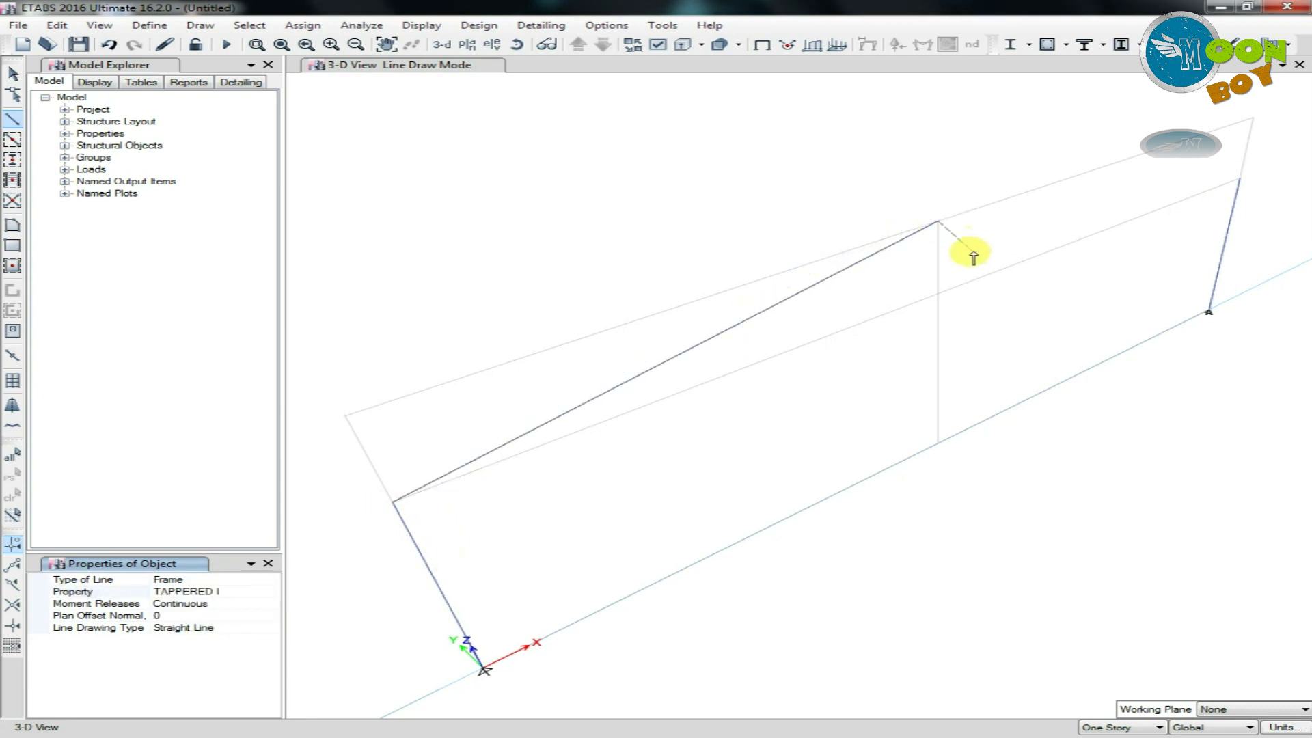
key("Escape")
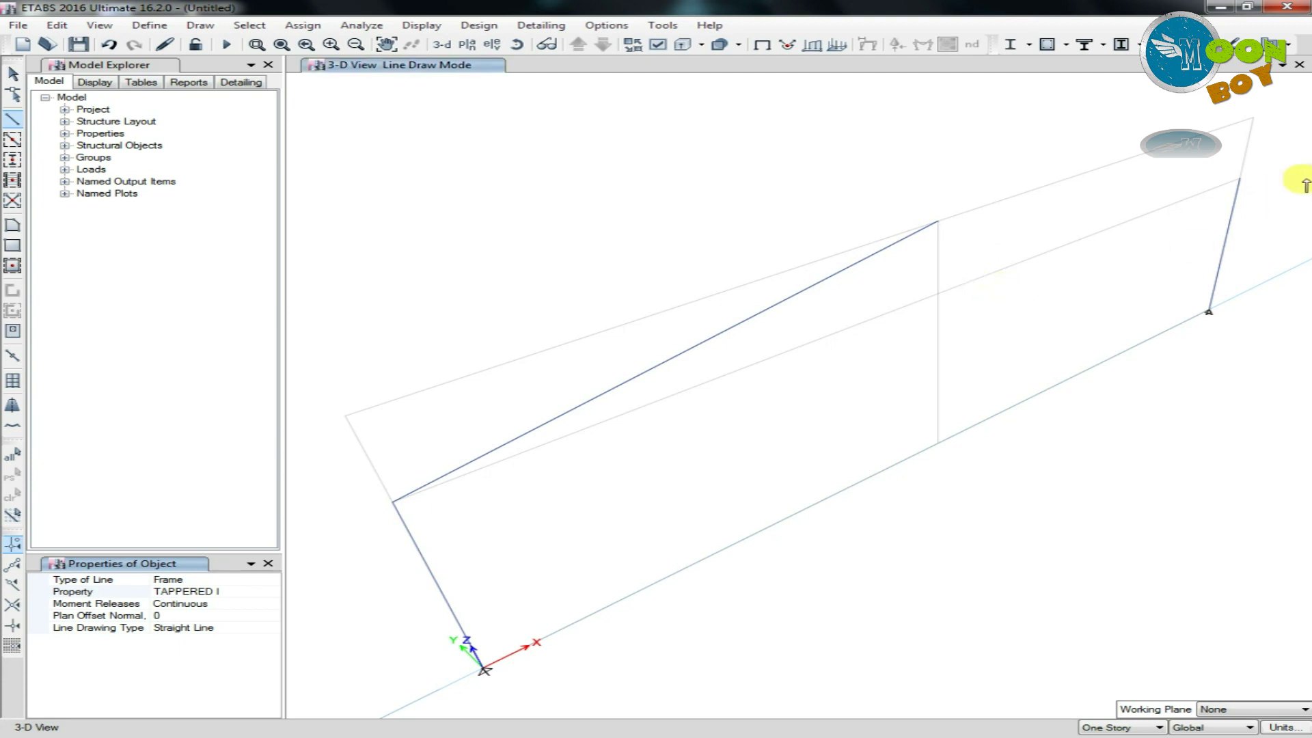
left_click(1240, 179)
left_click(938, 222)
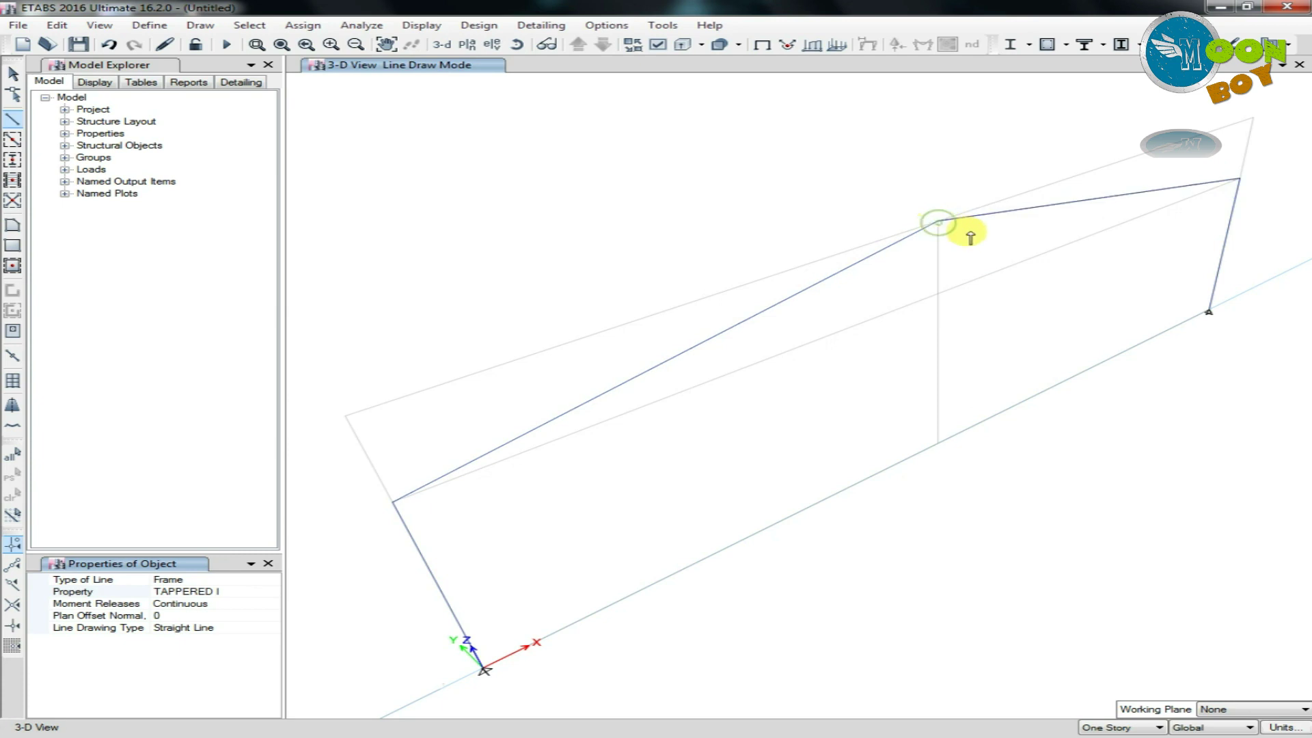
right_click(1008, 254)
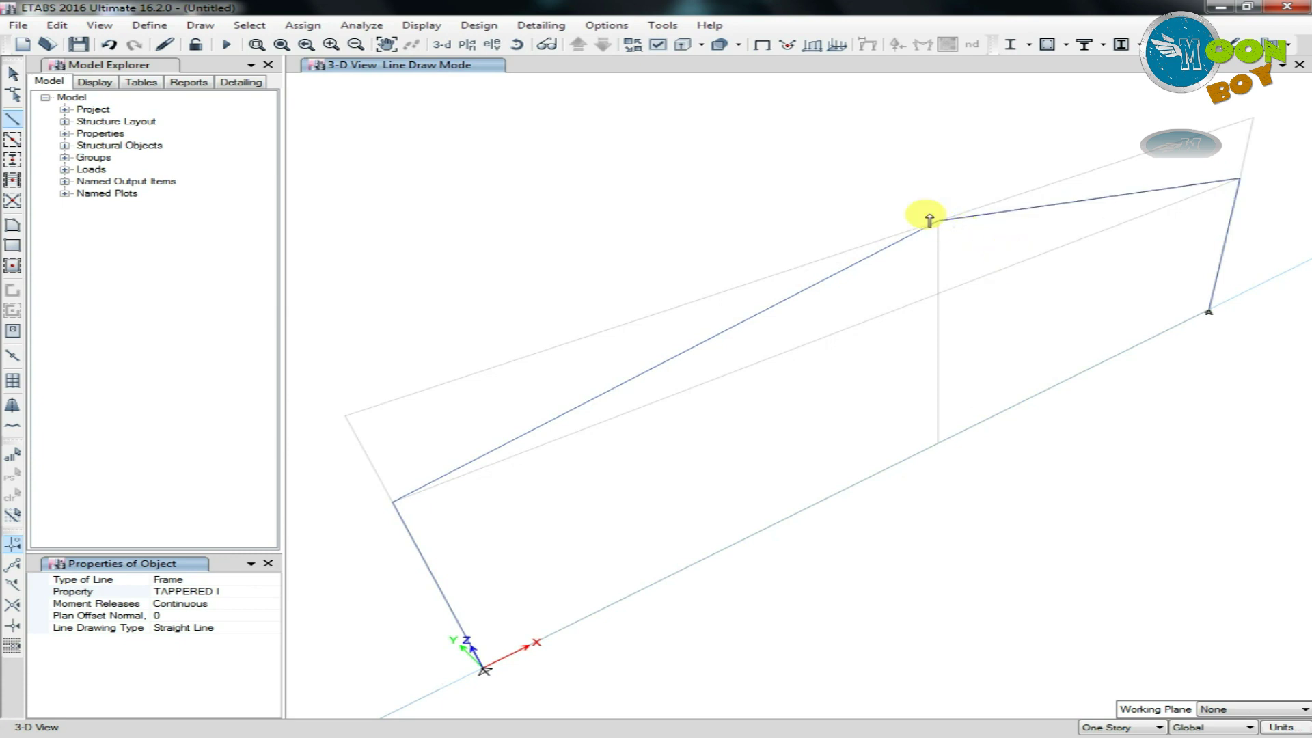
left_click(10, 77)
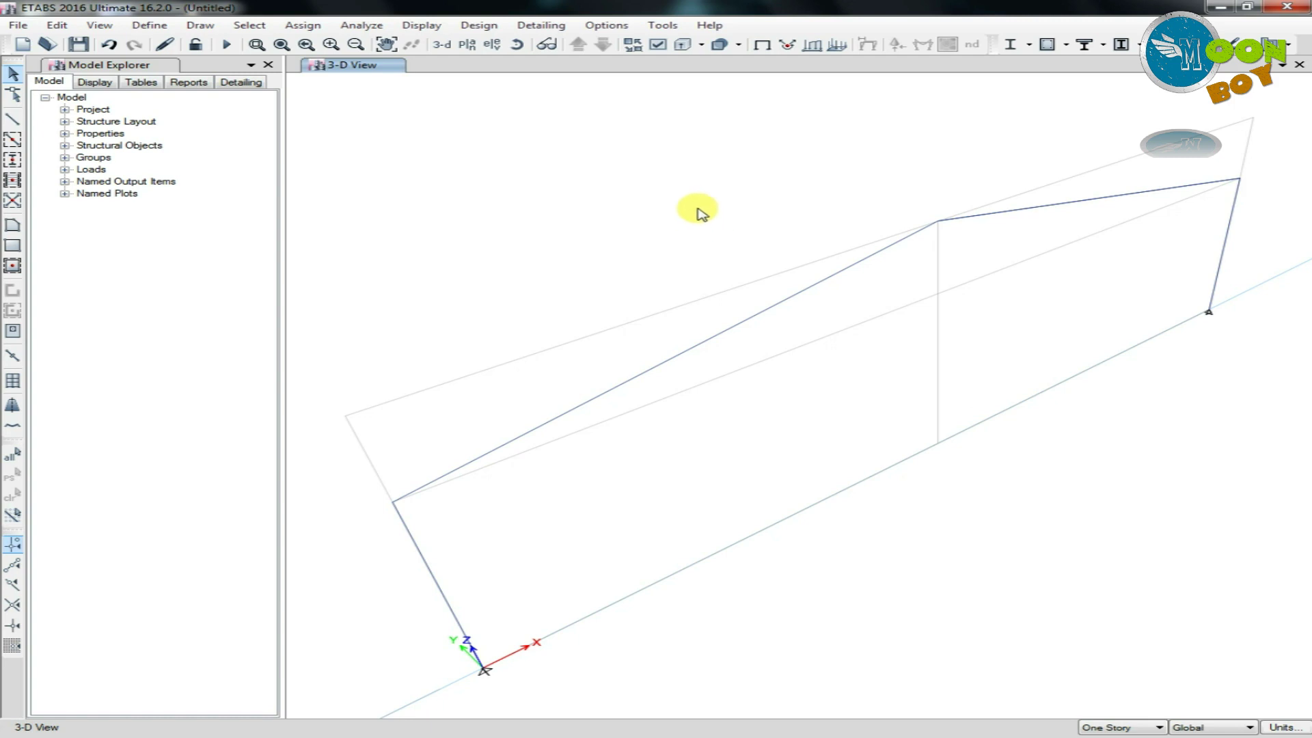
- Turn on extruded display in the view's display options so members show as solid sections
left_click(657, 45)
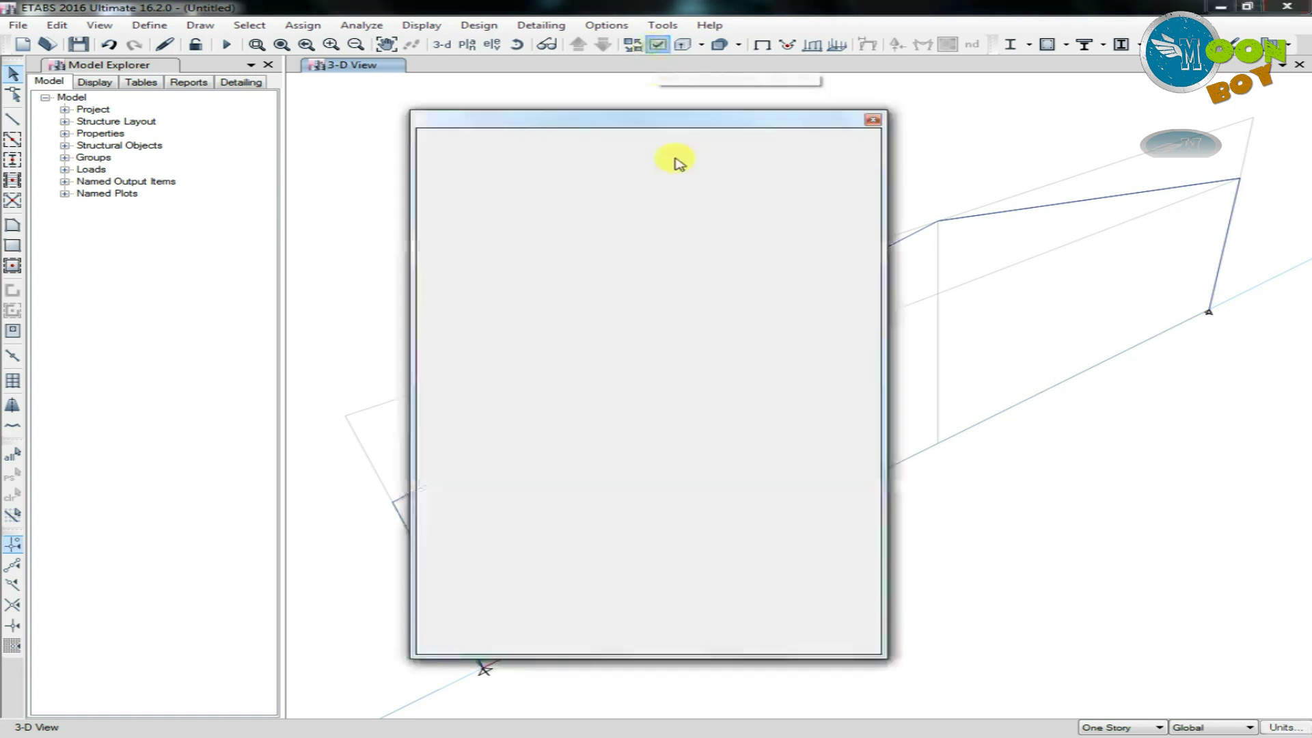
left_click(716, 313)
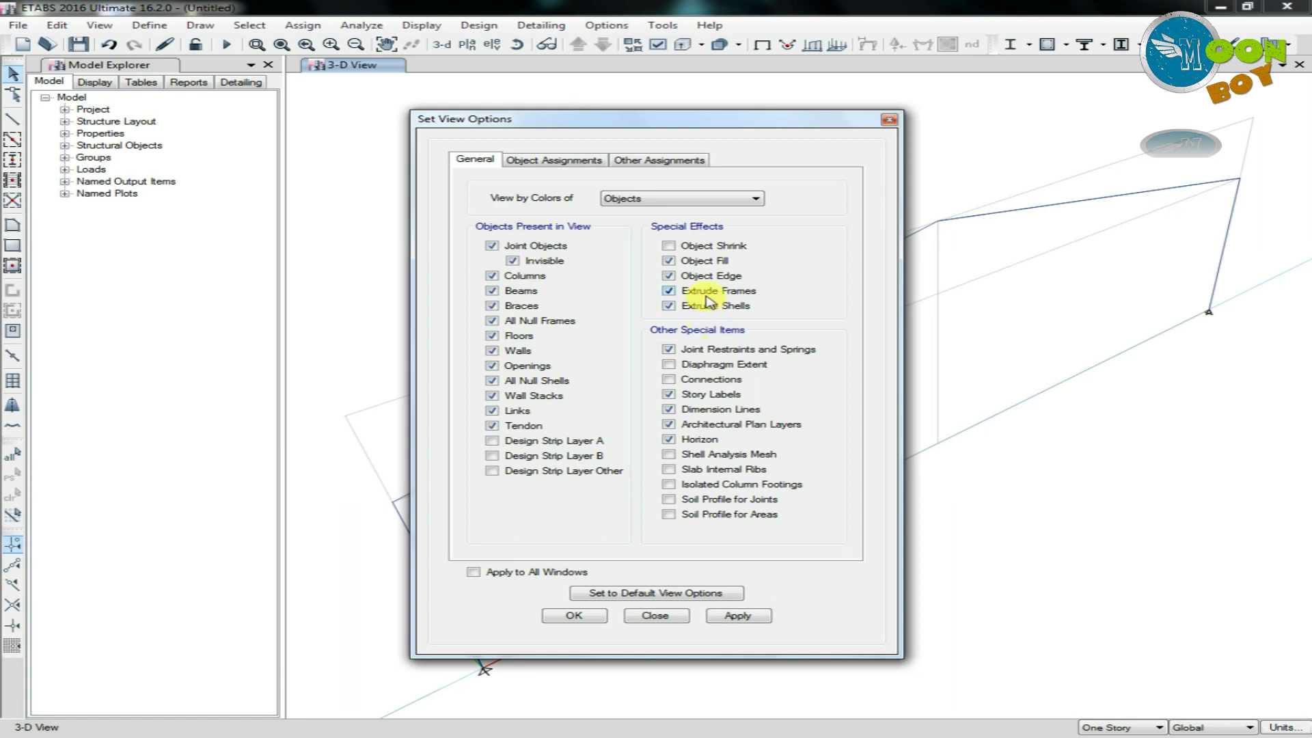
left_click(740, 617)
left_click(576, 617)
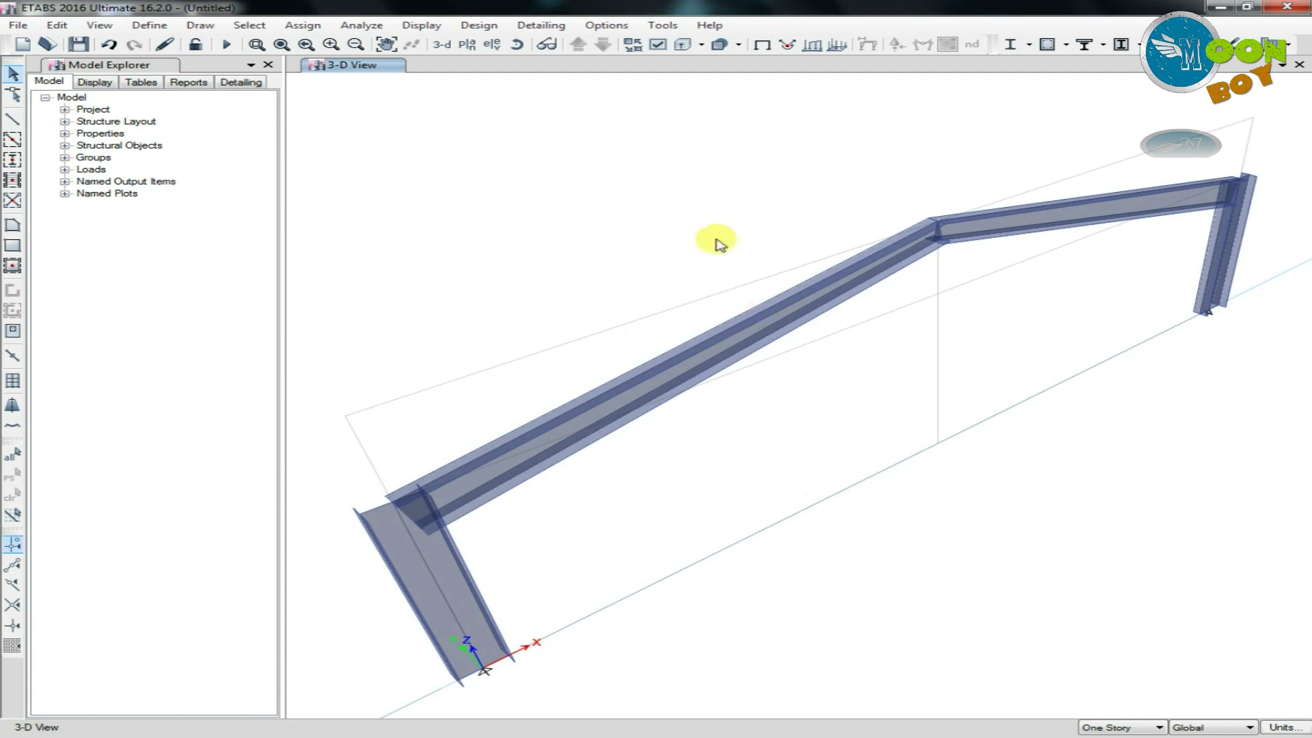
left_click(517, 45)
- Rotate the model to see the extruded portal frame face-on, zooming in and out
left_click_drag(858, 407, 776, 337)
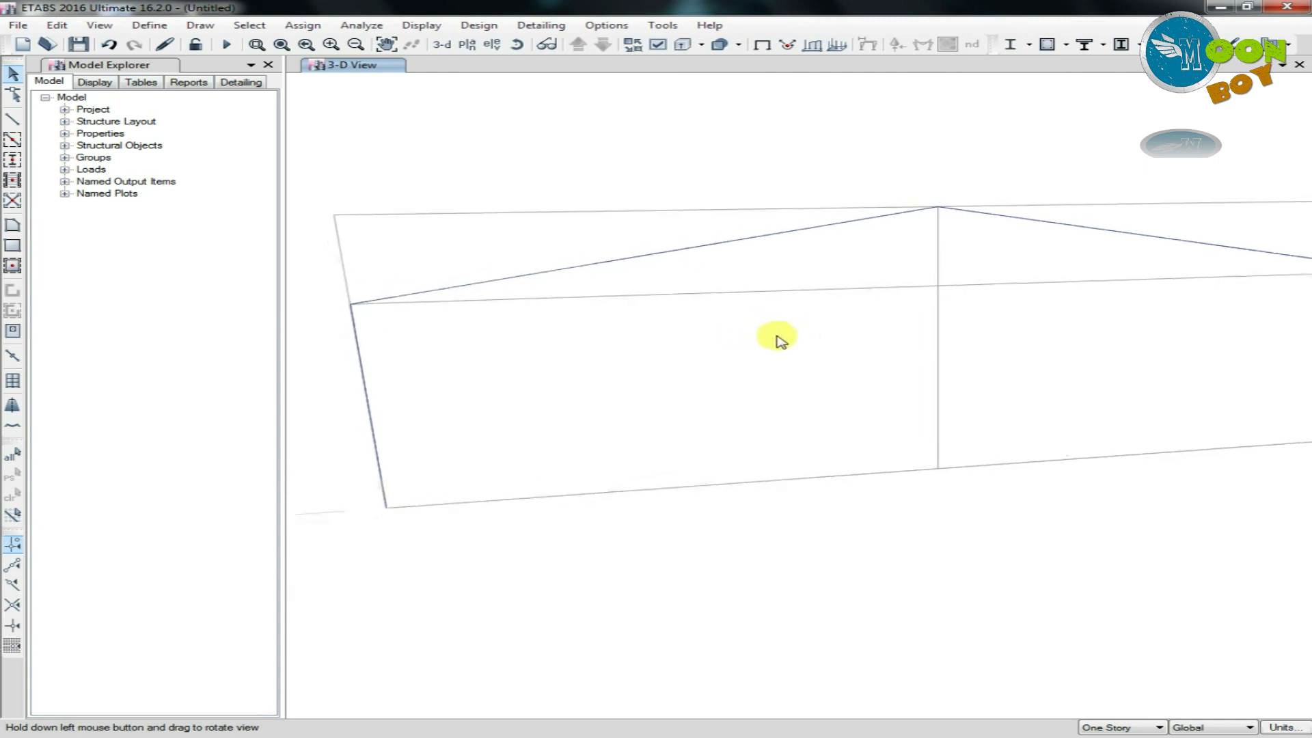
scroll(668, 339, "down", 2)
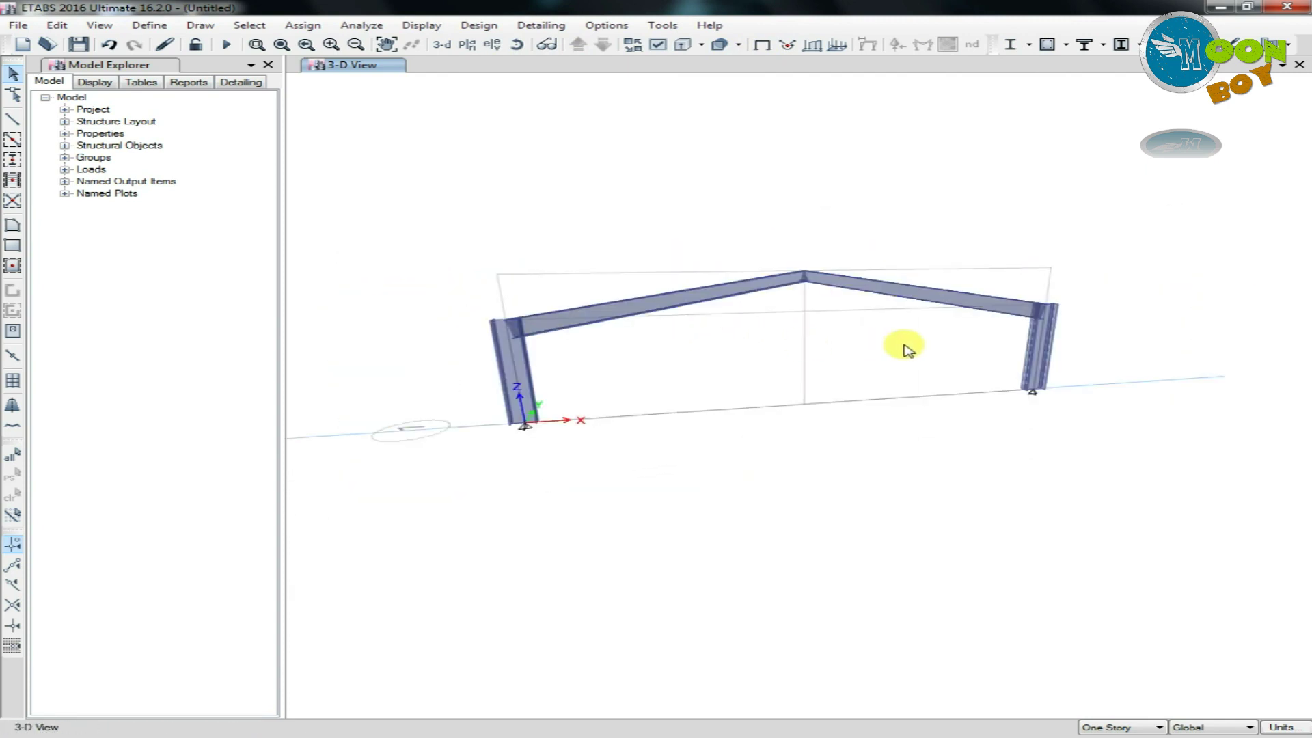
scroll(1096, 237, "up", 2)
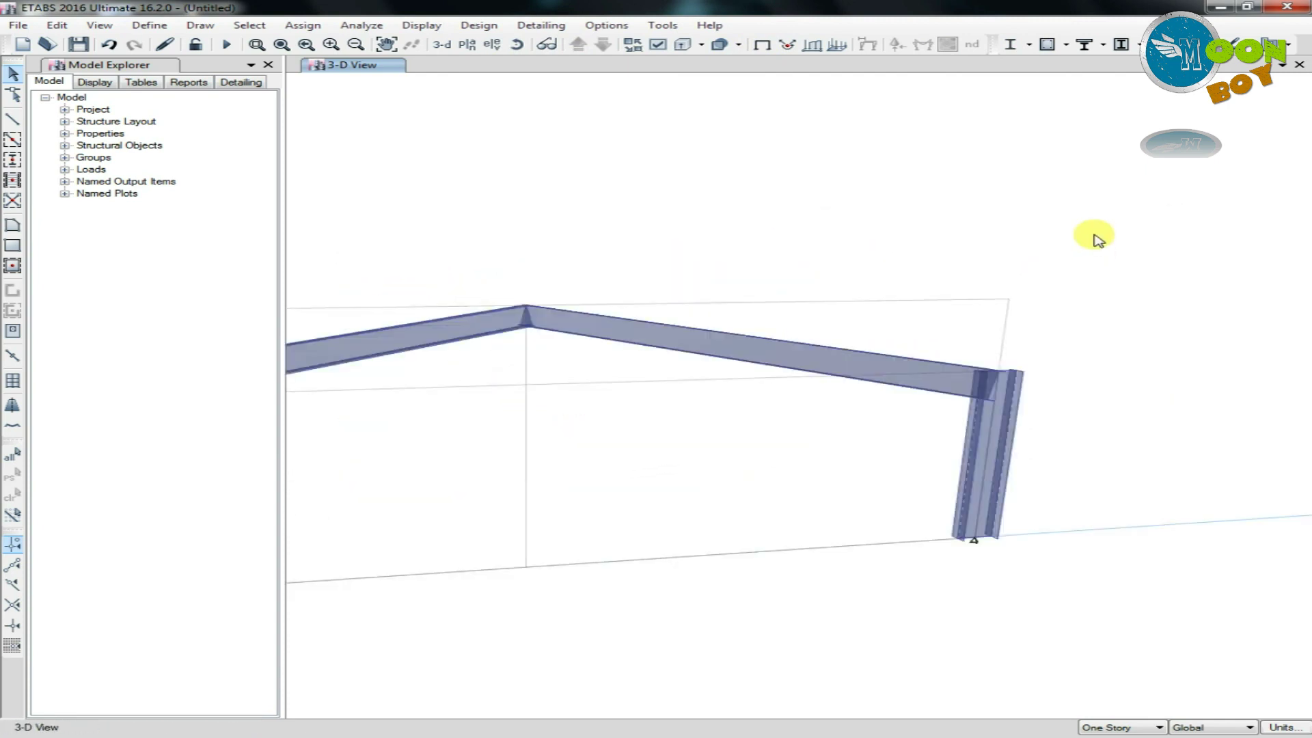
scroll(1095, 237, "down", 2)
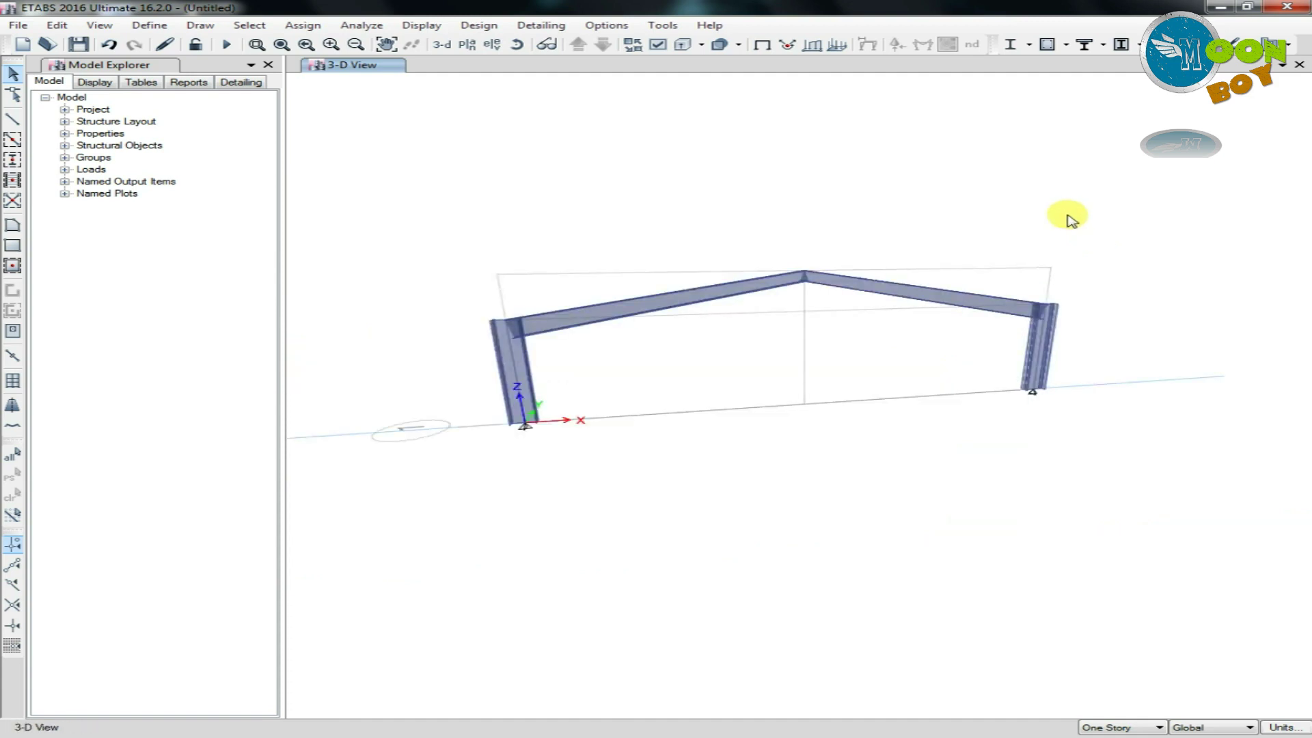
- Choose an option from the view settings list, then zoom in and out around the frame joints
left_click(99, 25)
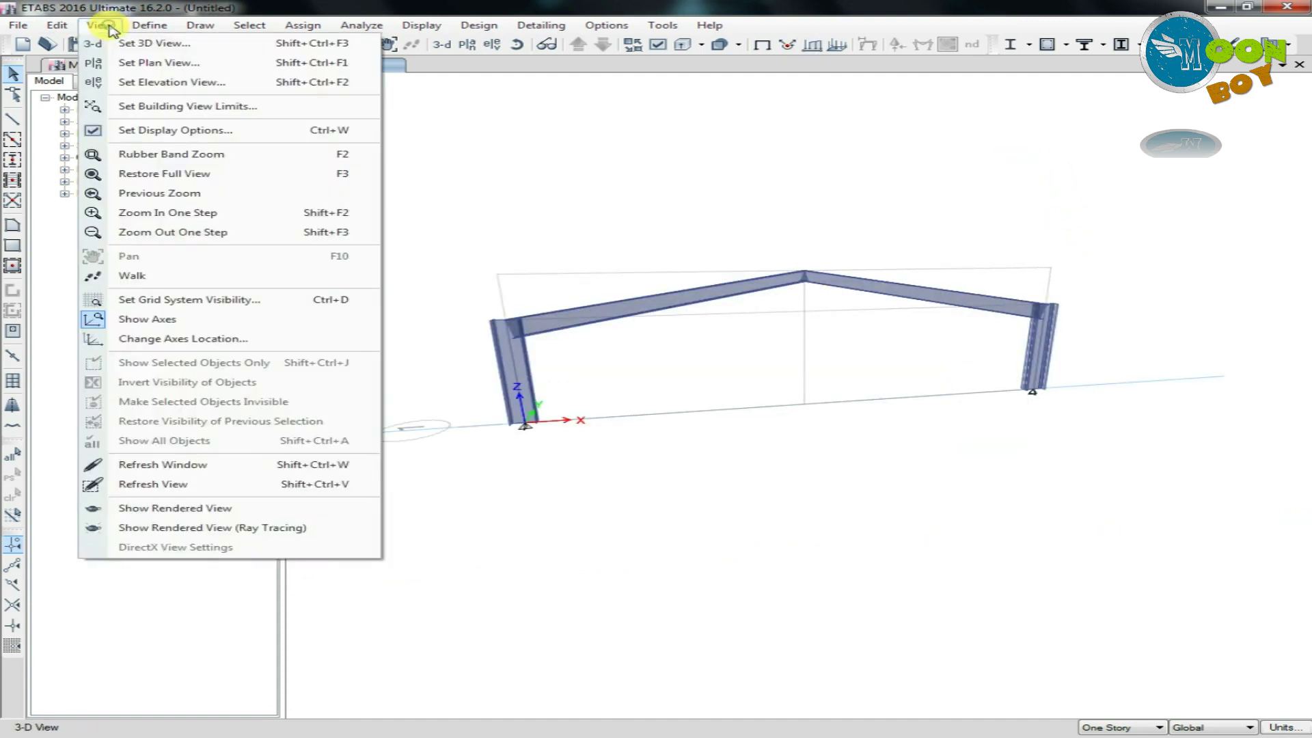
left_click(212, 506)
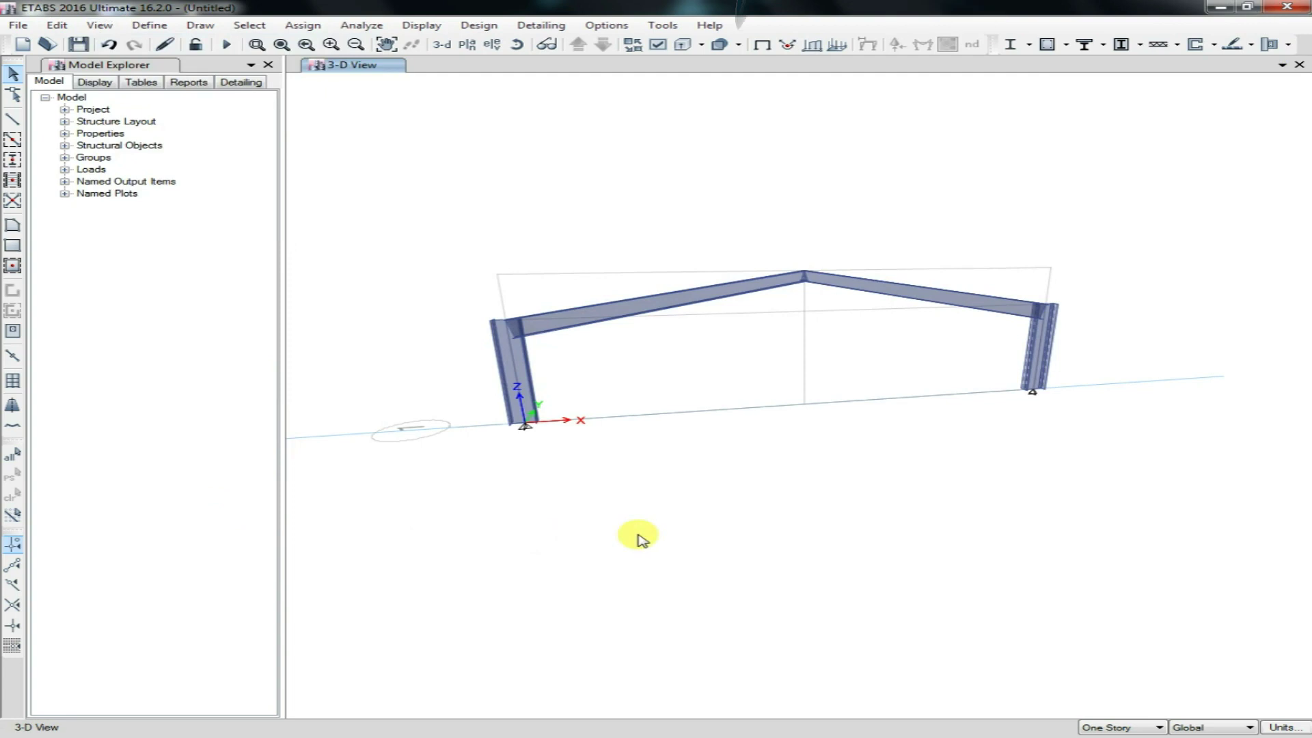
scroll(554, 363, "up", 3)
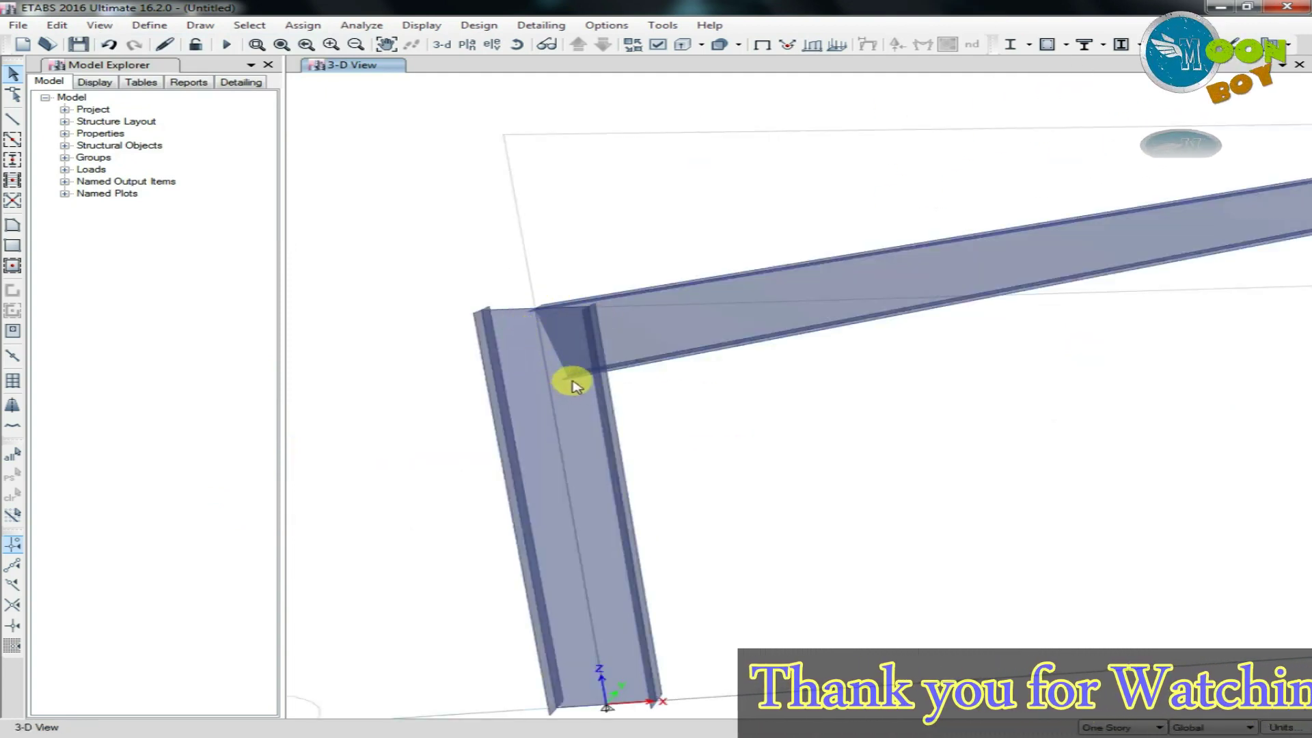
scroll(546, 374, "down", 3)
scroll(820, 317, "up", 3)
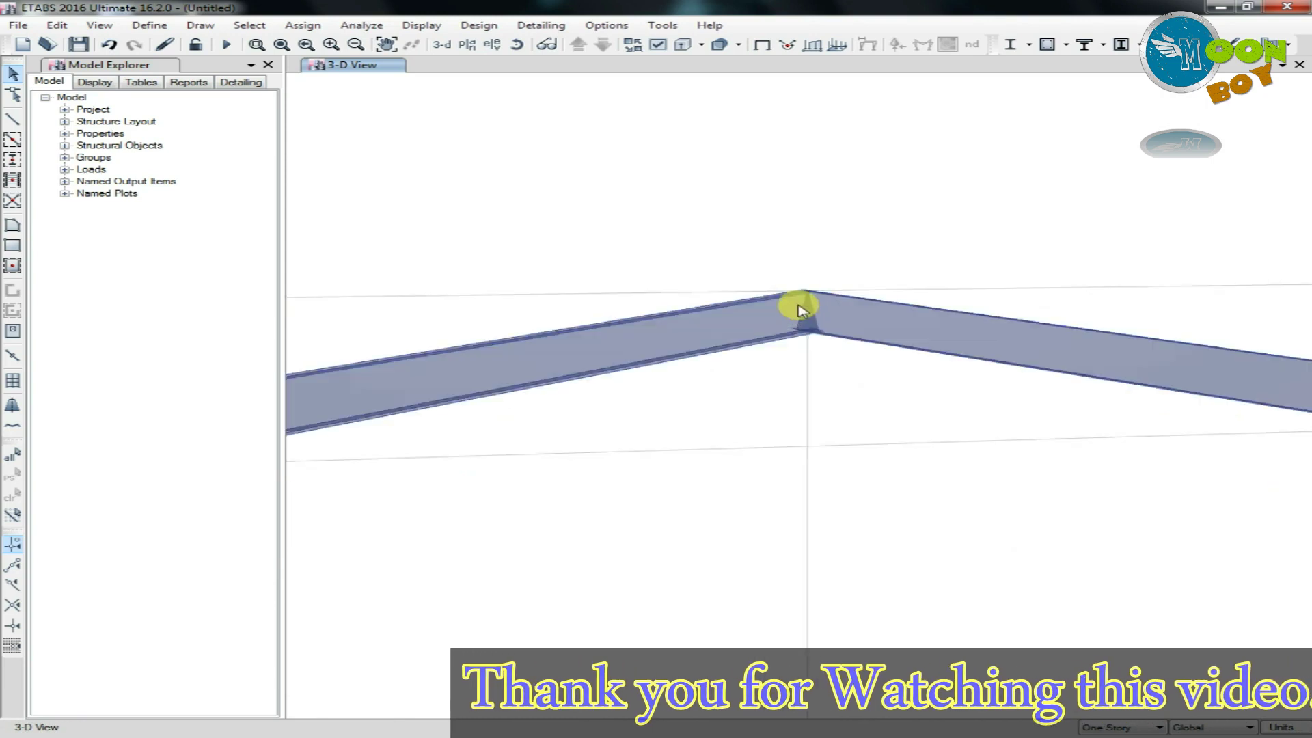
scroll(827, 324, "down", 1)
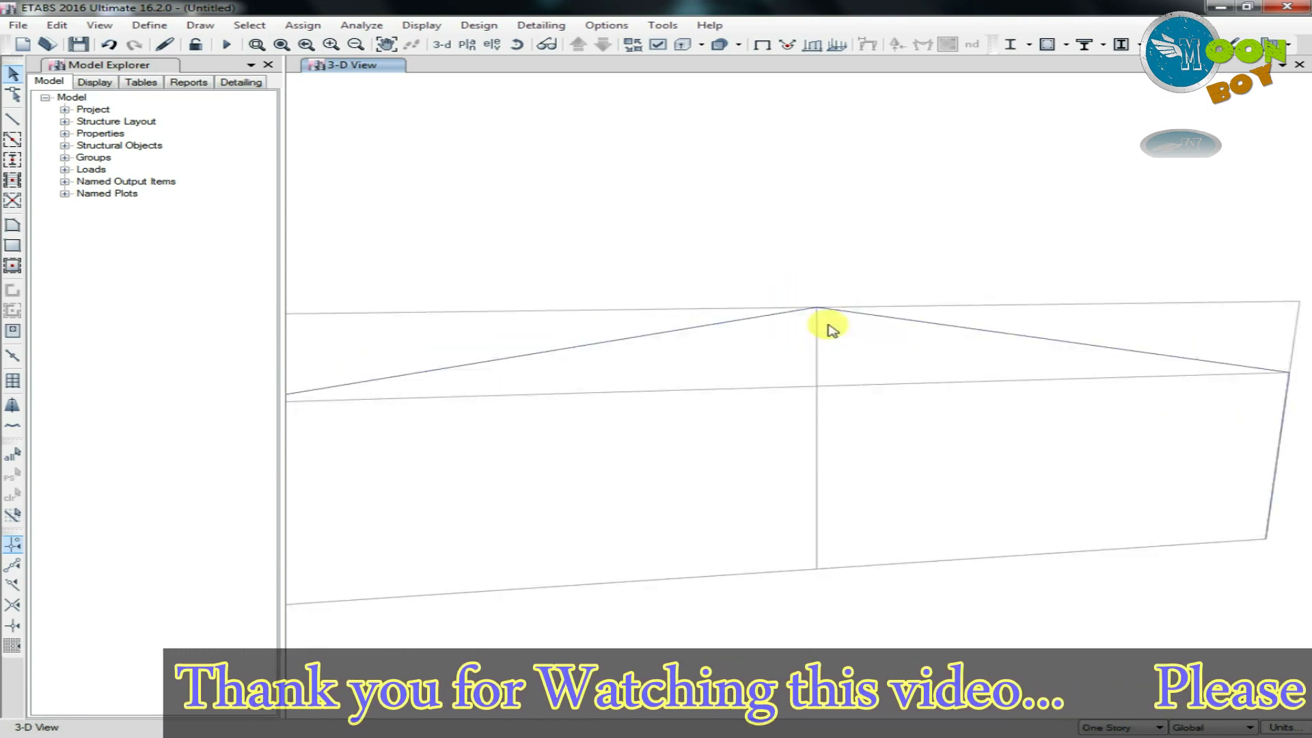
scroll(828, 378, "down", 3)
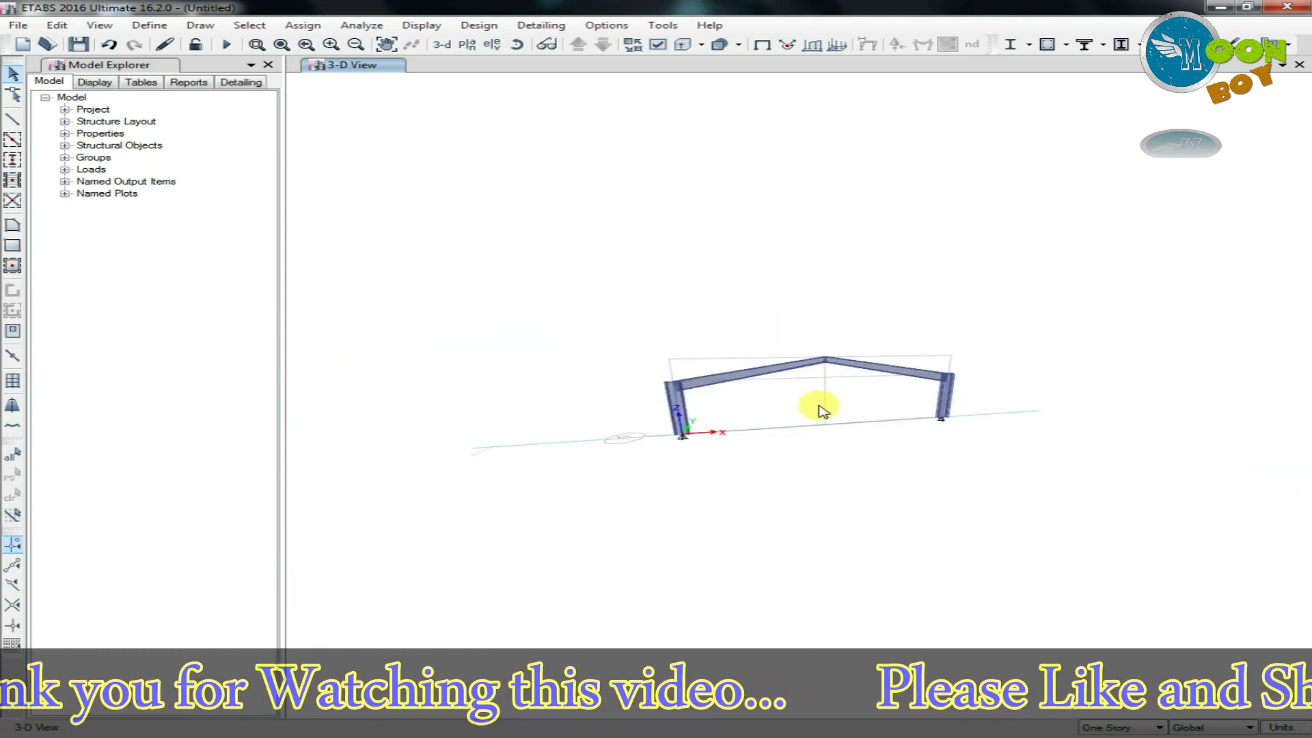